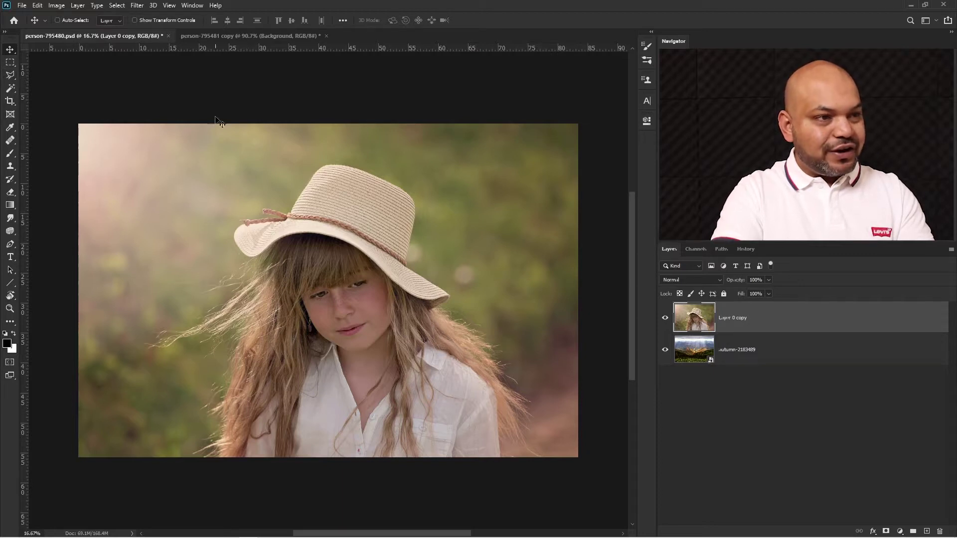
Select the girl with the Magic Wand tool and mask out the background on Layer 0 copy
key(w)
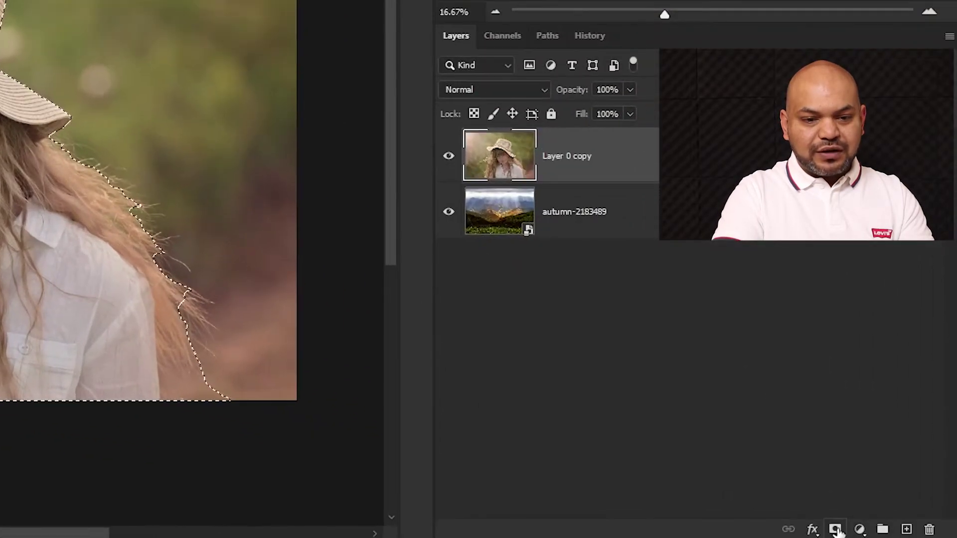
click(886, 531)
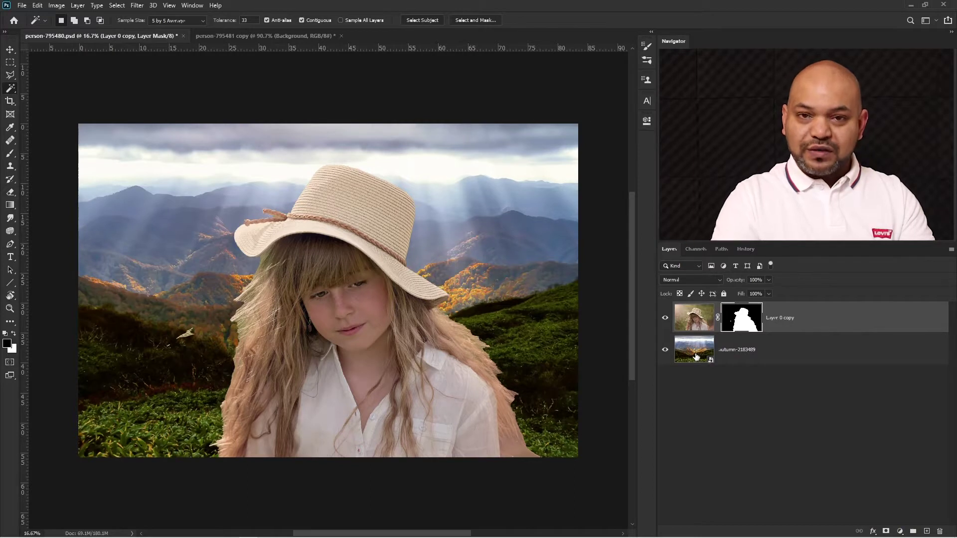
Look at the Select and Mask workspace for the layer mask and leave it without applying anything
double_click(741, 322)
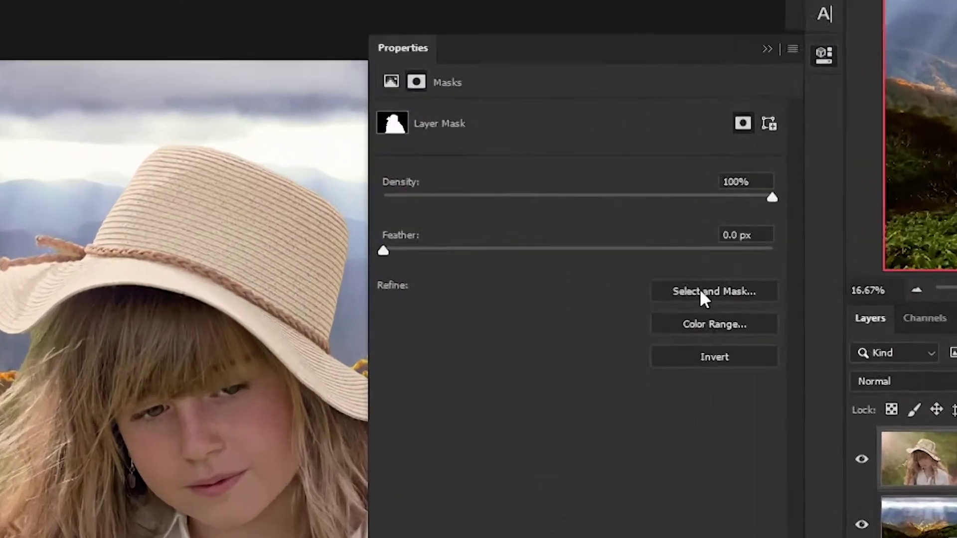
click(587, 234)
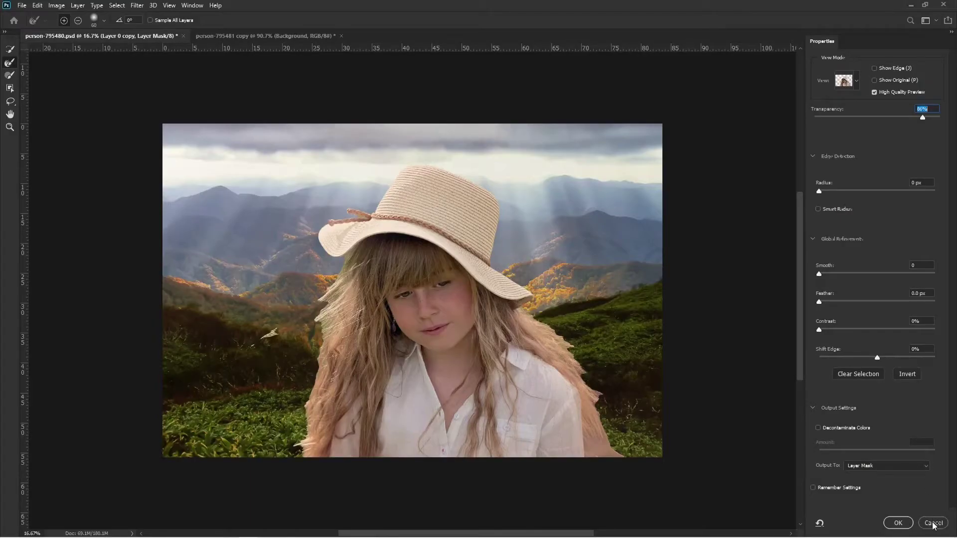
click(933, 523)
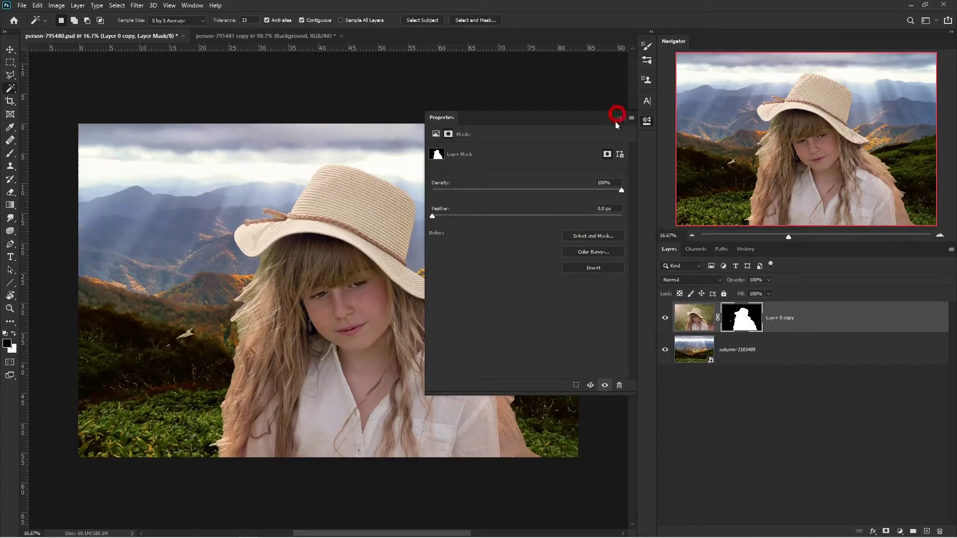
click(618, 118)
Compare the Refine Edge and Select and Mask settings in the person-795481 copy document, and return to person-795480.psd
click(255, 34)
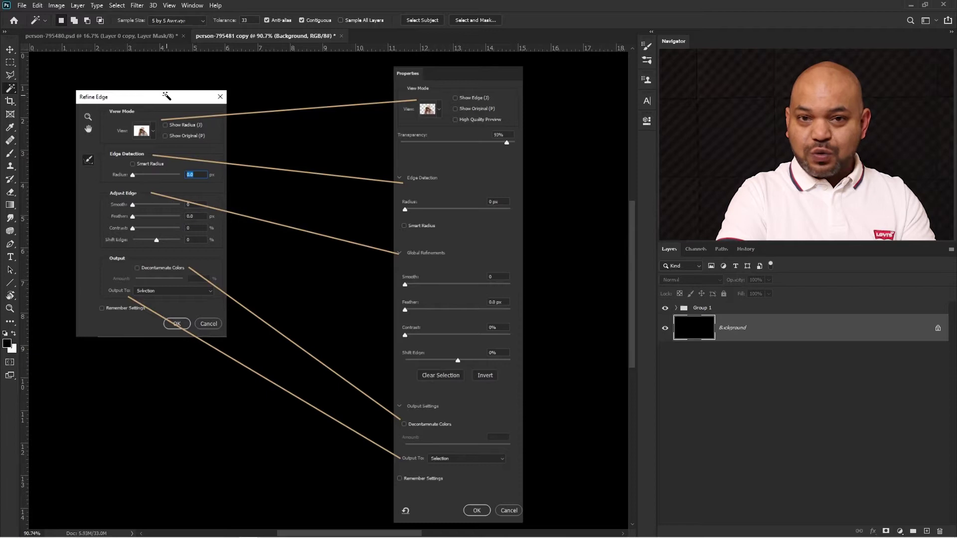
click(152, 36)
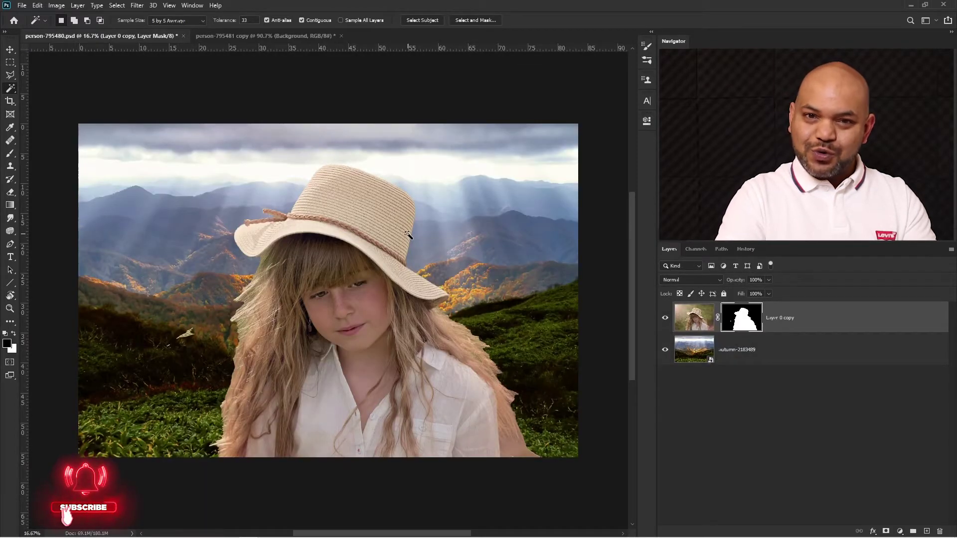
View the legacy Refine Edge dialog for a selection loaded from the layer mask, and cancel and deselect
ctrl+click(739, 319)
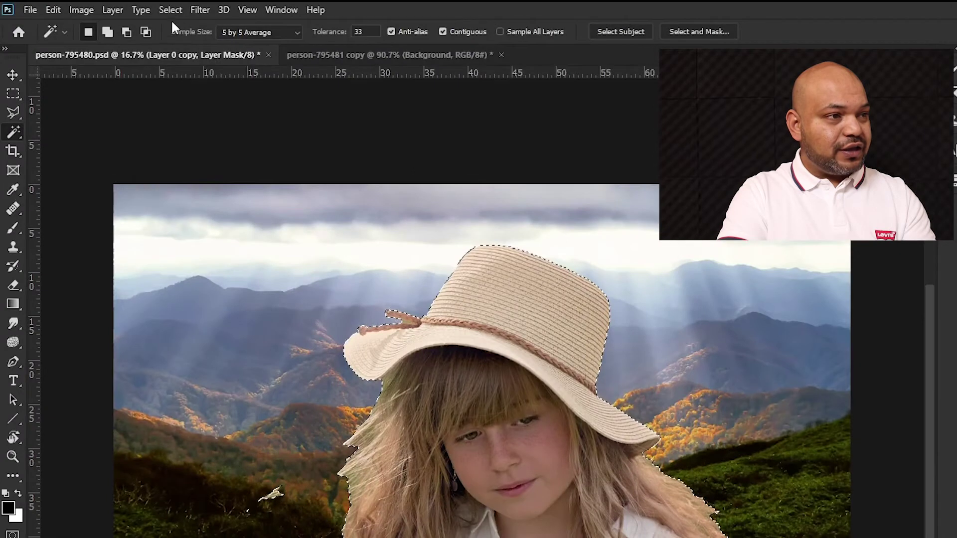
click(118, 5)
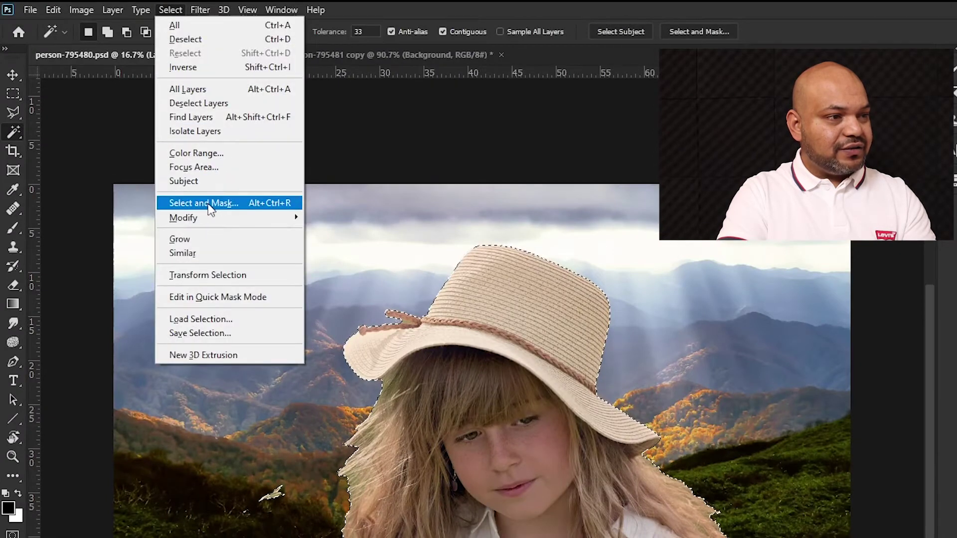
shift+click(232, 208)
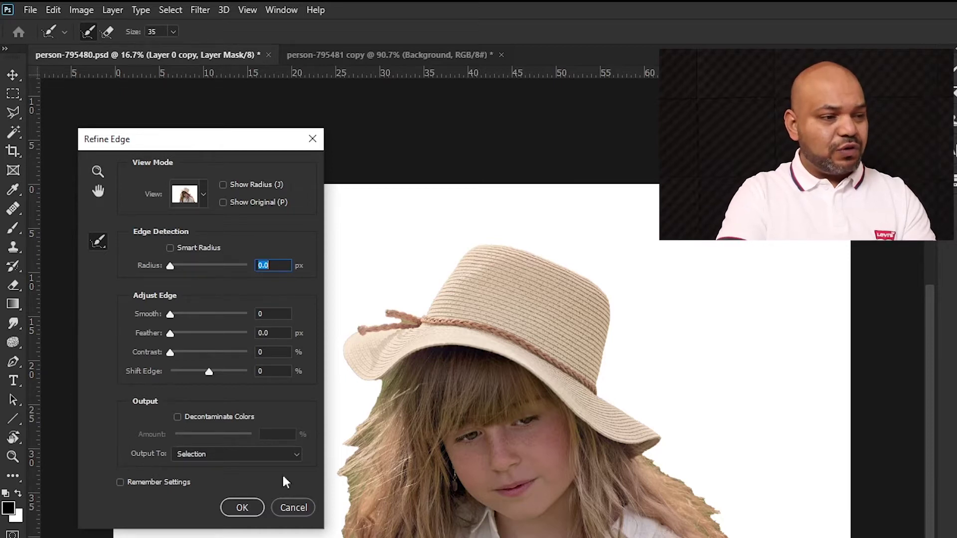
click(298, 507)
key(ctrl+d)
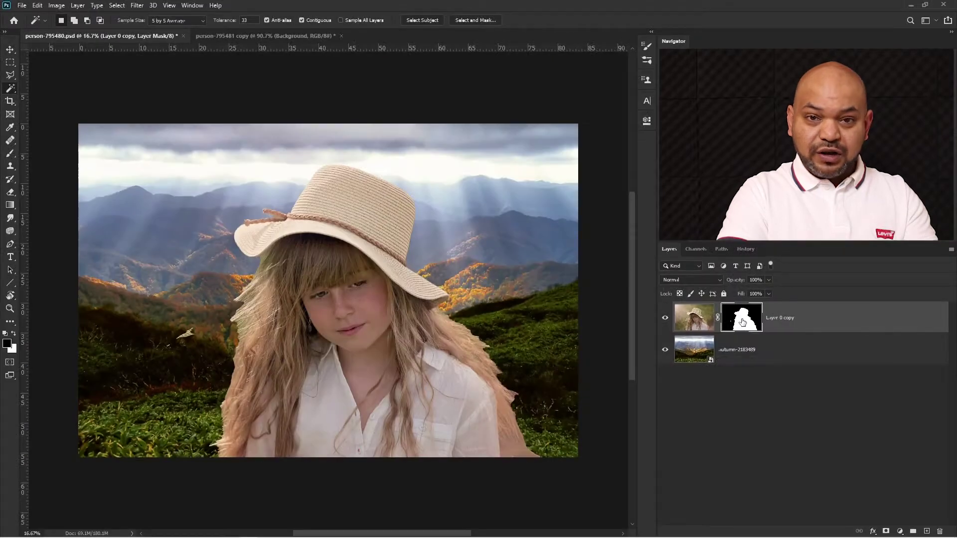
Open Select and Mask for the layer mask and set the Onion Skin view's transparency to 89%
double_click(742, 319)
click(601, 235)
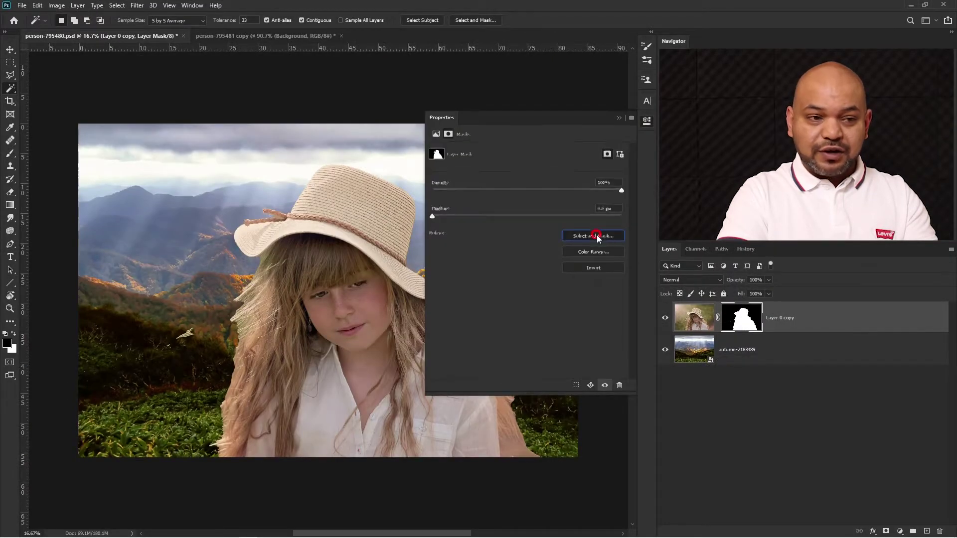
click(858, 79)
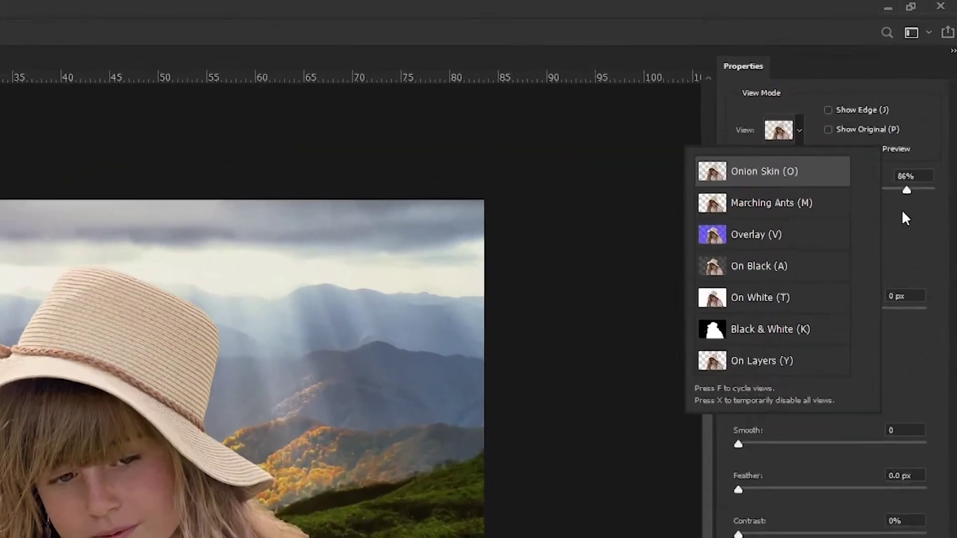
click(922, 123)
drag(923, 117, 900, 117)
drag(866, 196, 837, 196)
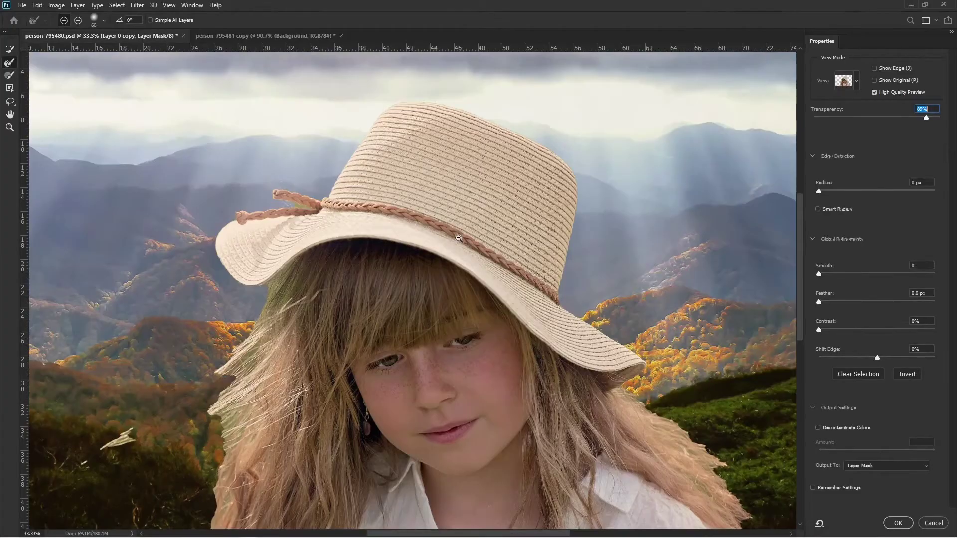
Examine the cut-out edges around the hat, brim and hair at several zoom levels
alt+click(458, 238)
drag(474, 276, 472, 229)
drag(555, 383, 529, 336)
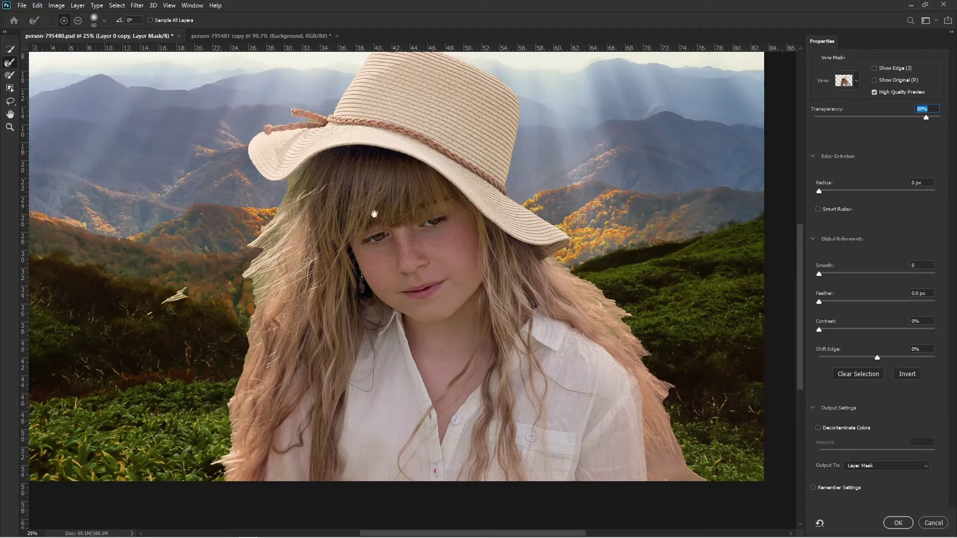
drag(422, 247, 453, 307)
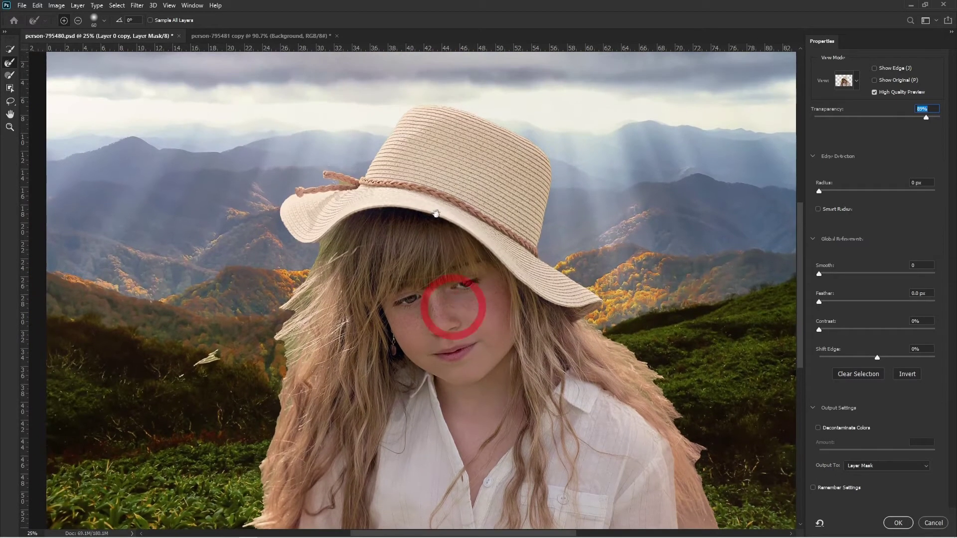
click(423, 181)
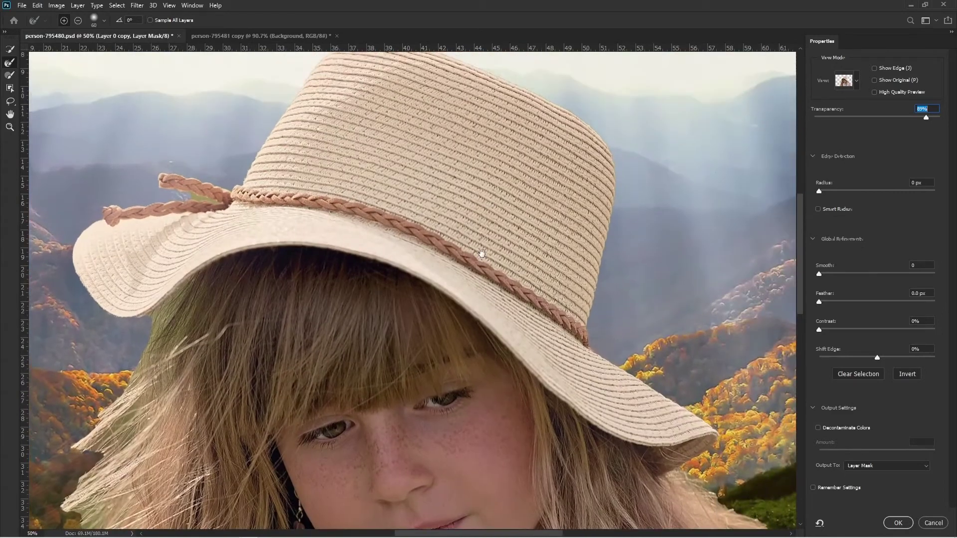
click(669, 419)
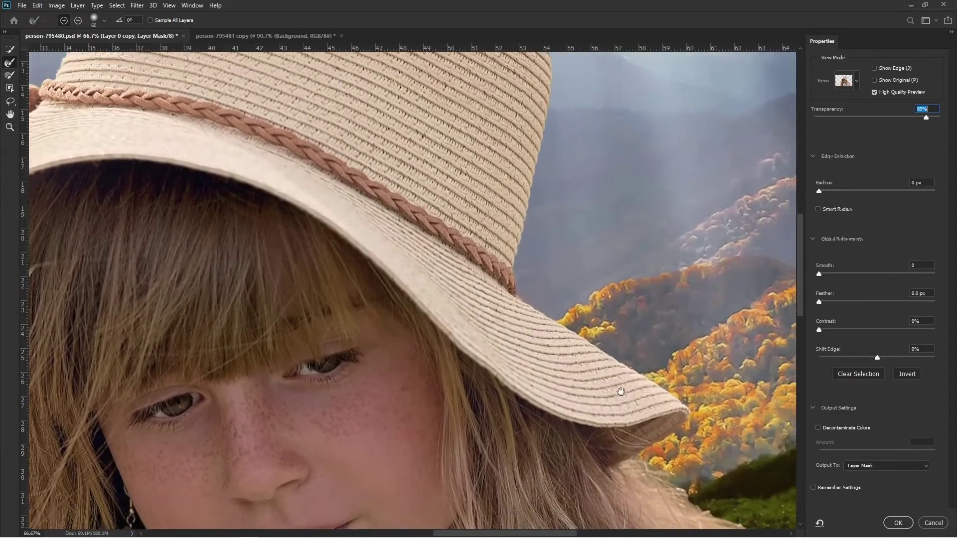
drag(476, 211, 508, 399)
drag(365, 237, 643, 289)
drag(412, 320, 526, 301)
Subtract the green background patch between the hat's two braided cord ends with the Quick Selection tool
ctrl+click(368, 339)
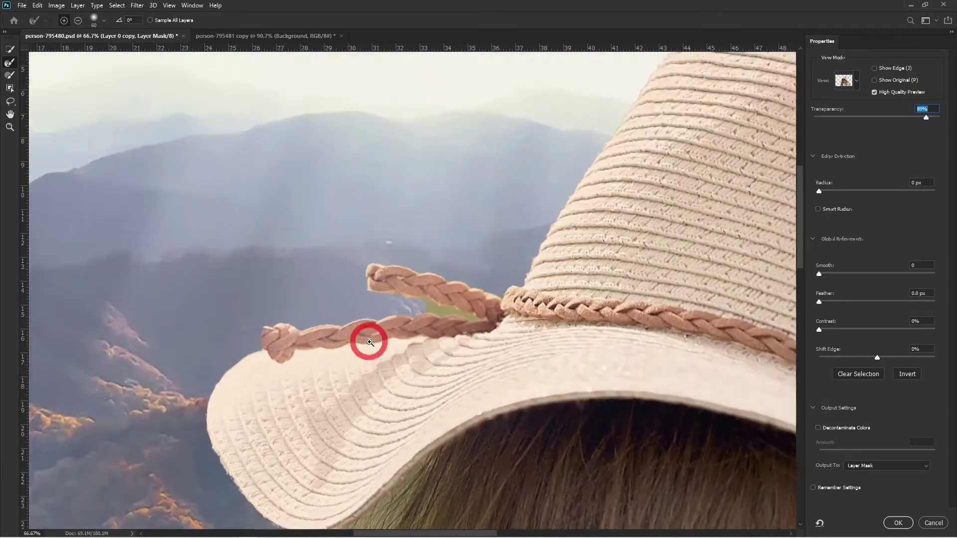
ctrl+click(369, 339)
drag(447, 231, 550, 223)
drag(627, 270, 603, 259)
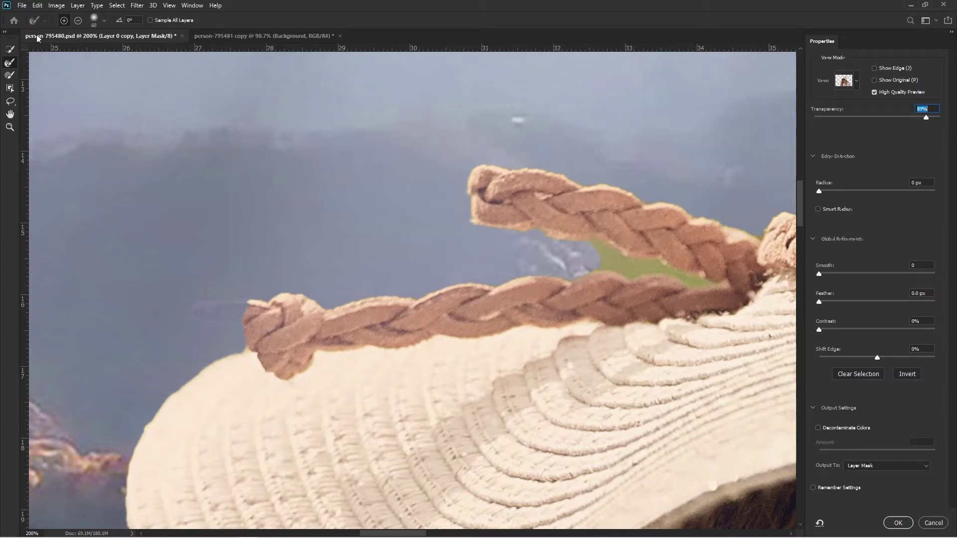
click(8, 52)
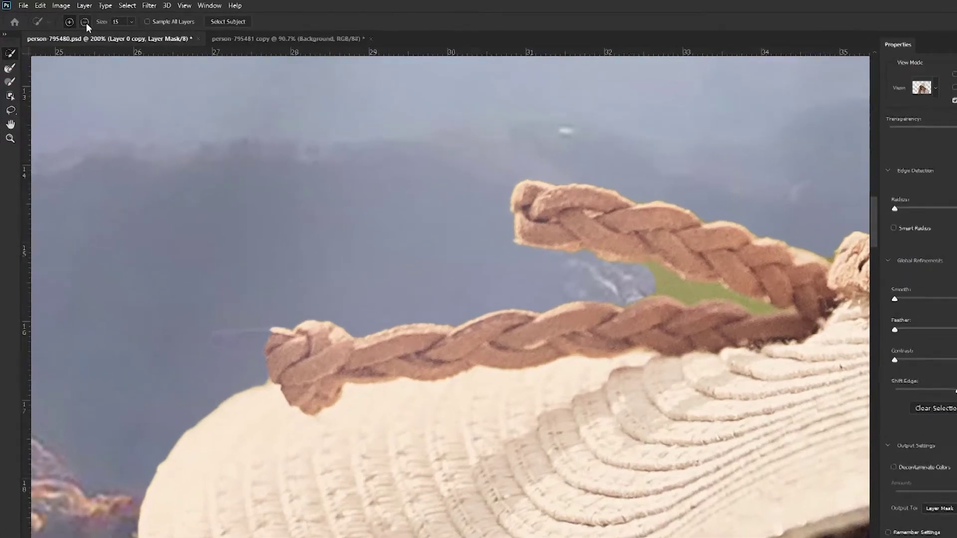
click(98, 27)
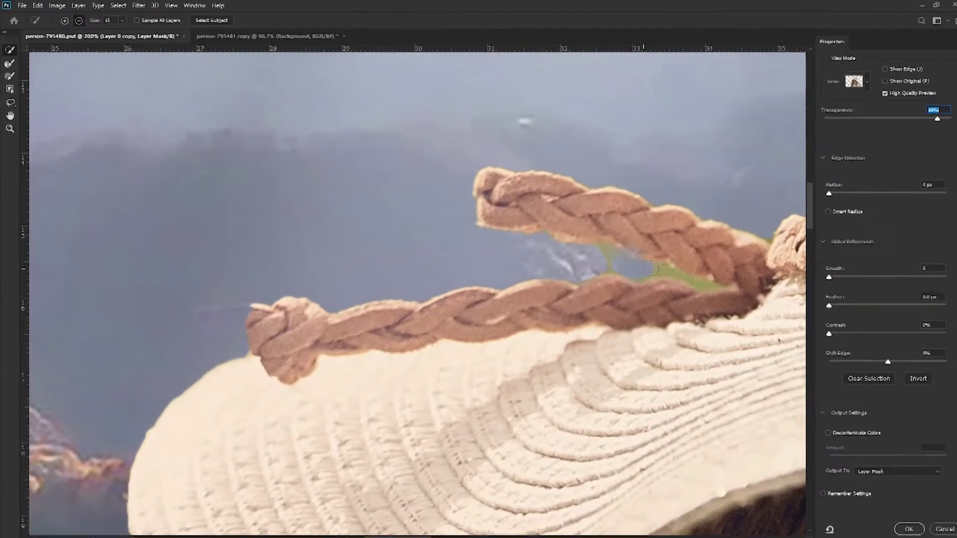
click(702, 289)
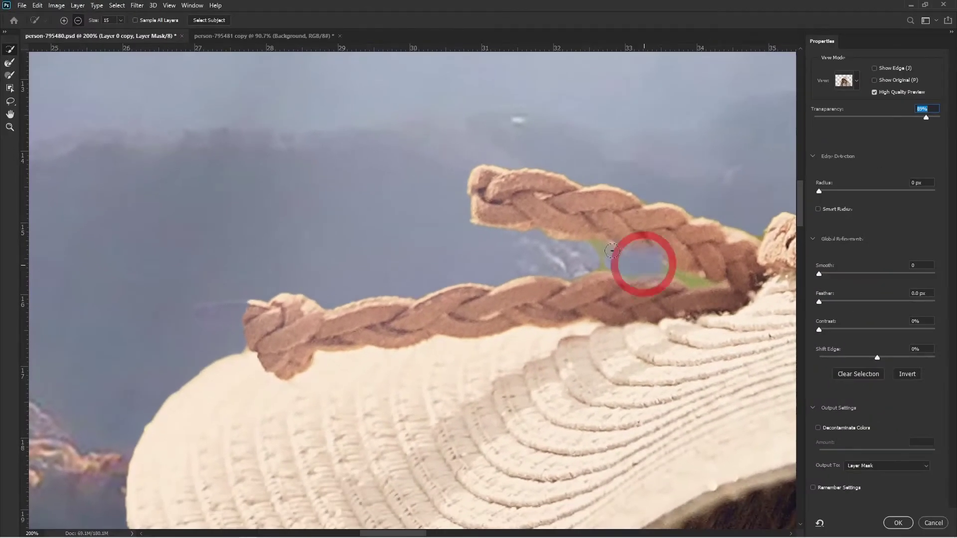
click(645, 283)
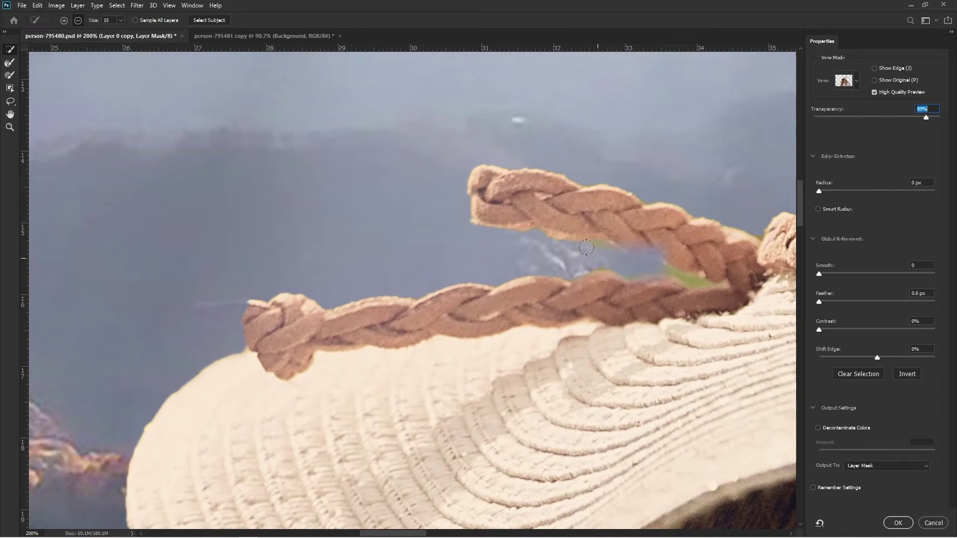
Reduce the brush size to 4 and subtract more of the leftover green where the two cord ends meet
click(122, 19)
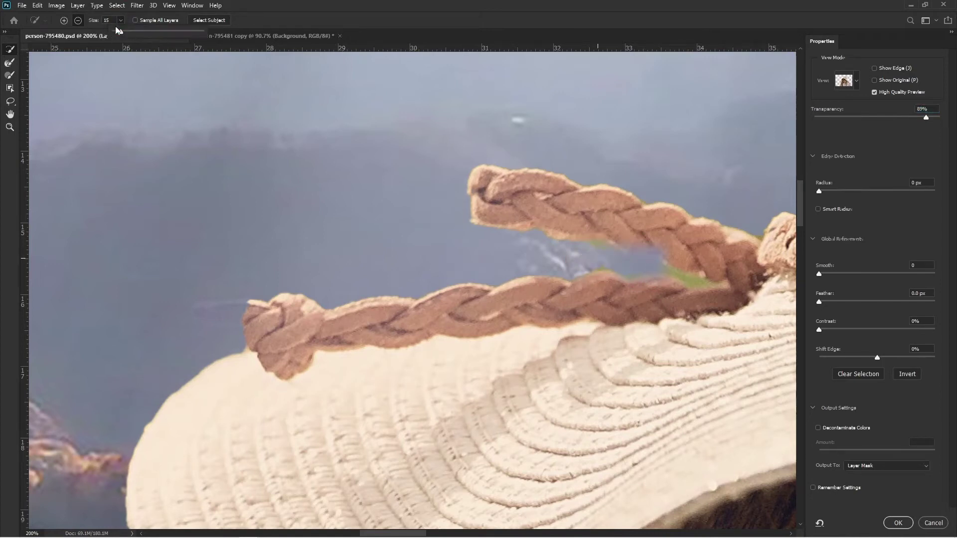
ctrl+click(702, 283)
click(685, 284)
click(654, 269)
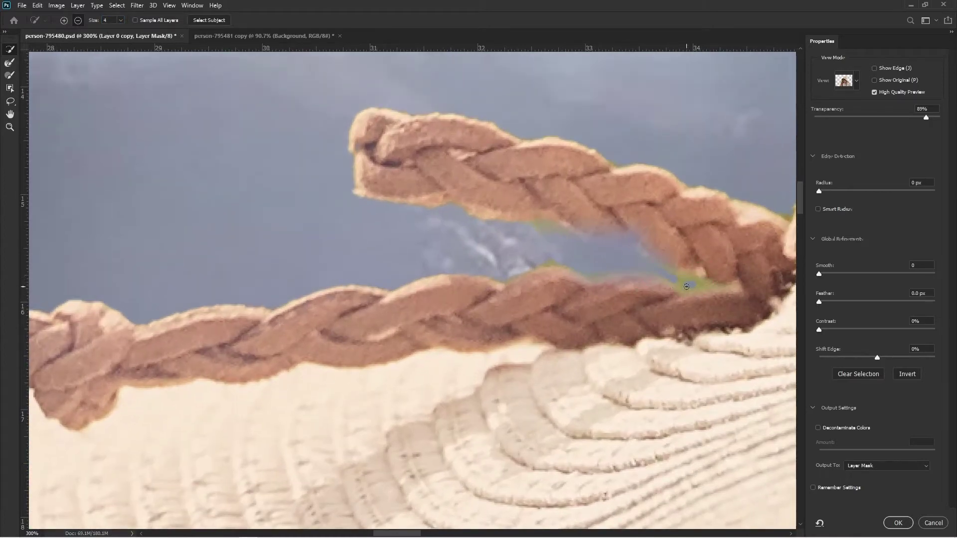
Add the cut-away underside of the upper braided cord back to the selection, using a brush size of 21
drag(456, 277, 612, 244)
mouse_move(335, 293)
mouse_down()
mouse_move(363, 295)
mouse_move(332, 304)
mouse_up()
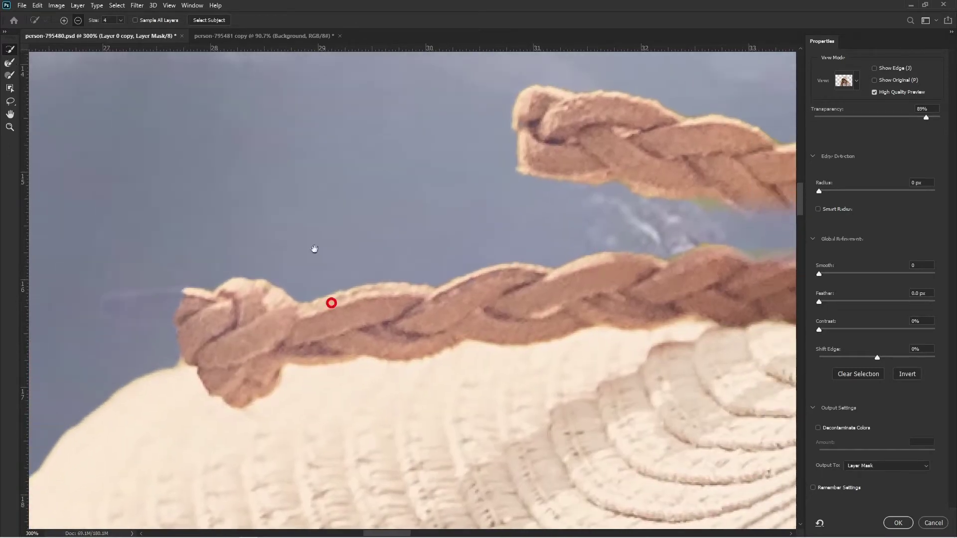
drag(653, 191, 504, 199)
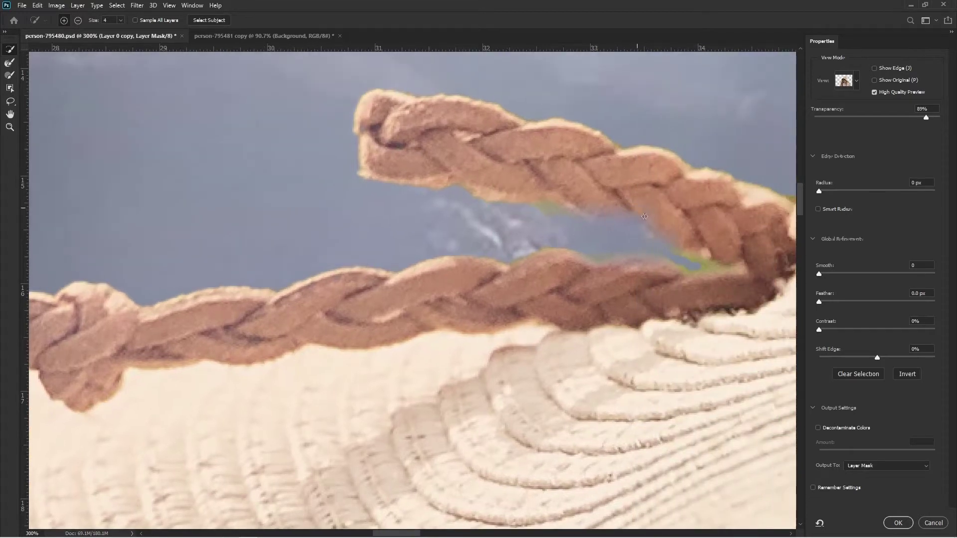
click(691, 239)
click(652, 228)
click(120, 22)
drag(127, 34, 129, 34)
click(697, 249)
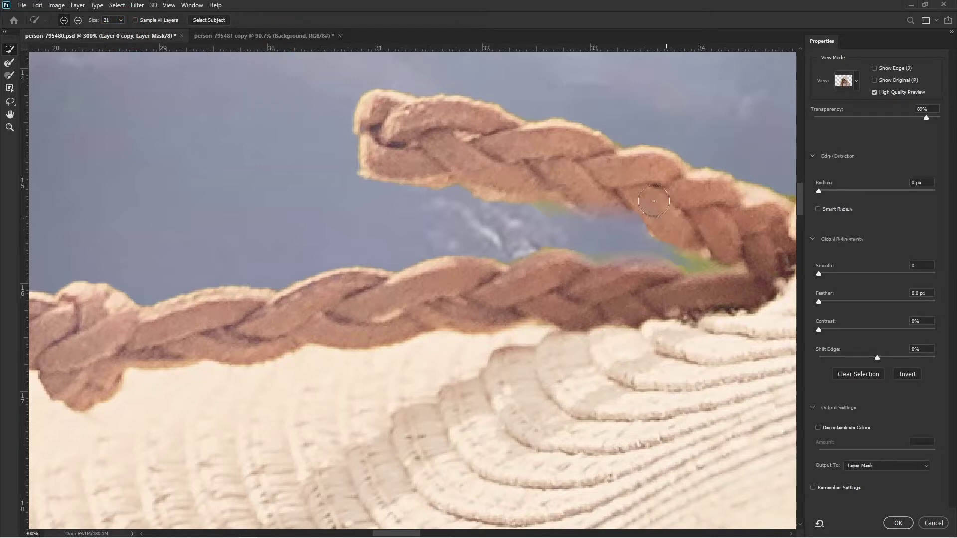
click(587, 188)
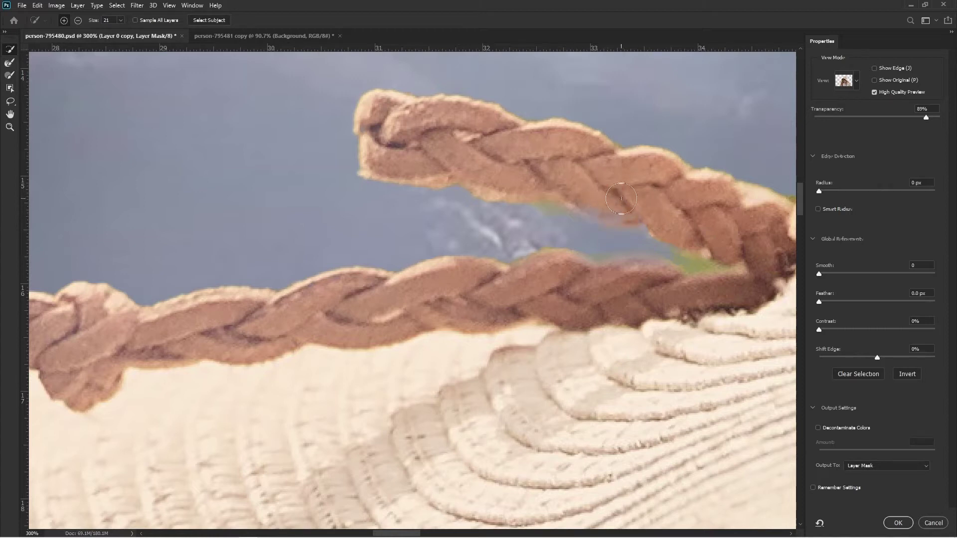
click(647, 206)
click(619, 213)
Reduce the brush size to 15 and add the missing tip beyond the lower cord's knot to the selection
drag(299, 277, 342, 271)
mouse_move(258, 319)
mouse_down()
mouse_move(327, 328)
mouse_move(468, 285)
mouse_up()
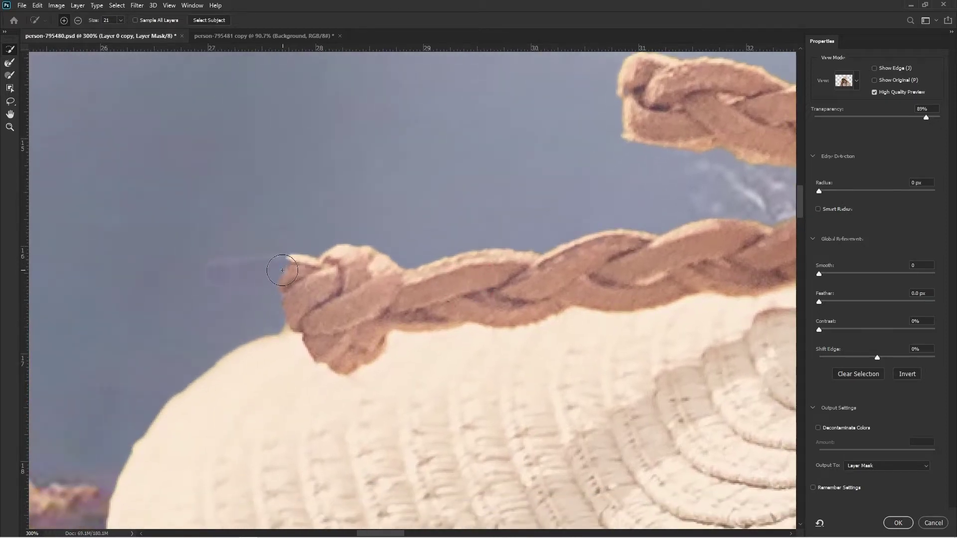
key(bracketleft)
mouse_move(278, 262)
mouse_down()
mouse_move(235, 264)
mouse_move(237, 274)
mouse_move(218, 280)
mouse_move(287, 272)
mouse_move(269, 277)
mouse_move(292, 281)
mouse_move(290, 264)
mouse_move(257, 263)
mouse_up()
mouse_move(243, 264)
mouse_down()
mouse_move(211, 268)
mouse_move(252, 265)
mouse_up()
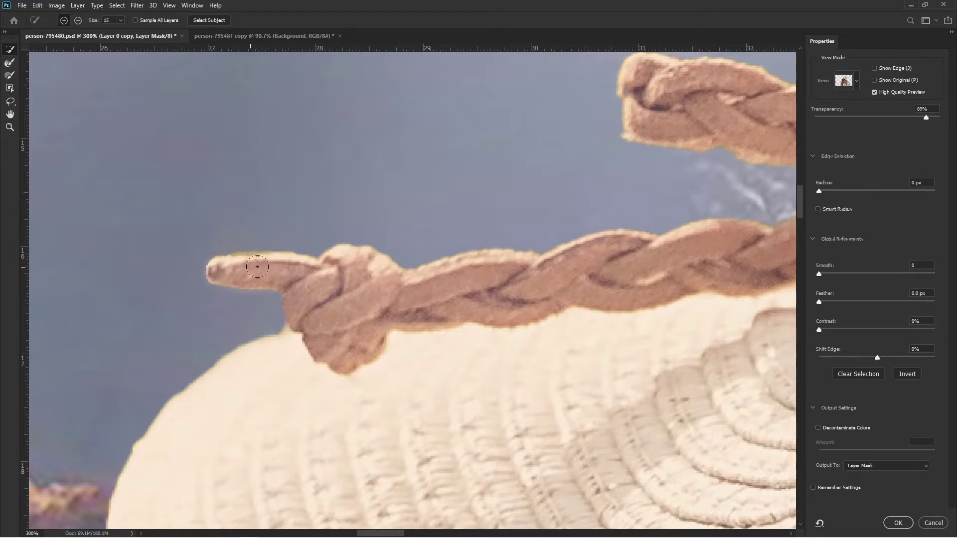
Examine the cut-out edges along the cord, the brim and the hat's crown
alt+click(414, 290)
alt+click(453, 297)
alt+click(452, 297)
drag(635, 267, 502, 280)
alt+click(503, 280)
drag(596, 271, 396, 288)
drag(510, 304, 480, 271)
ctrl+click(481, 178)
mouse_move(558, 337)
mouse_down()
mouse_move(515, 235)
mouse_move(557, 338)
mouse_up()
ctrl+click(487, 180)
drag(473, 161, 523, 237)
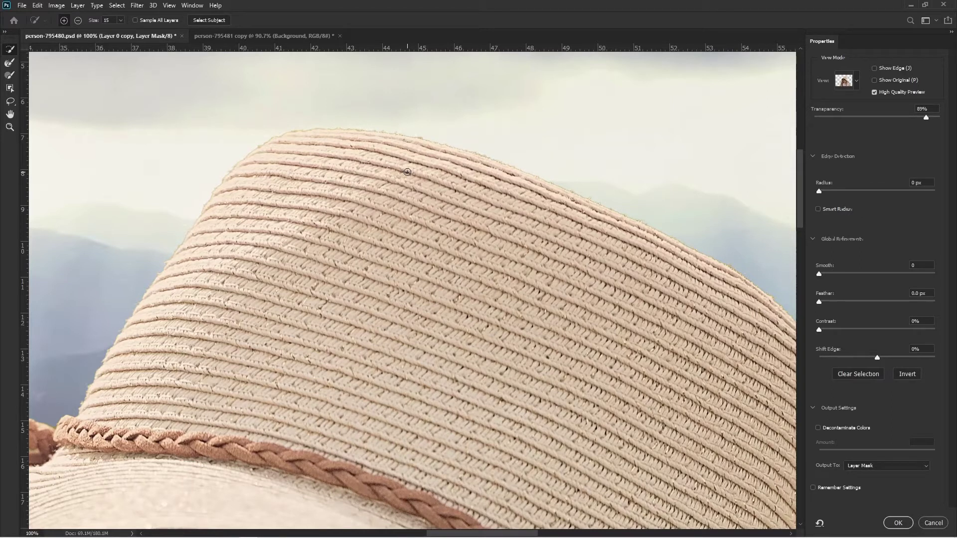
Switch the preview to Black & White and inspect the mask edge along the top of the hat's crown
click(856, 83)
click(847, 204)
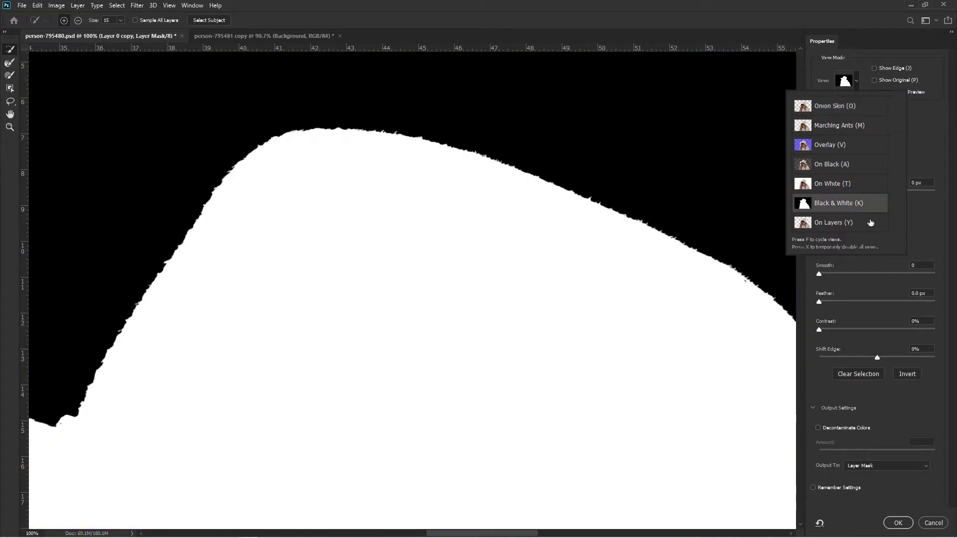
click(414, 157)
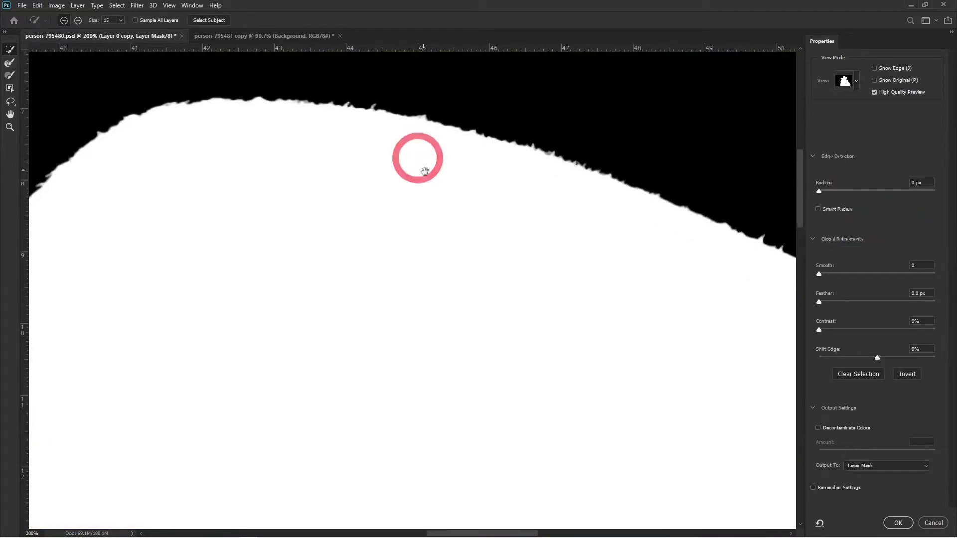
Set the mask's Smooth to 8 and its Contrast to 9%
drag(421, 165, 478, 216)
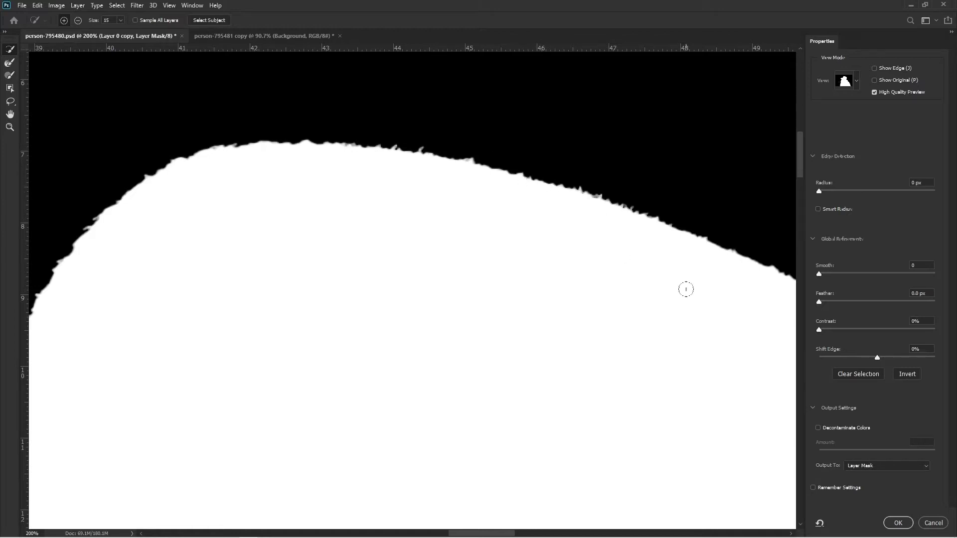
click(829, 274)
drag(828, 276, 830, 275)
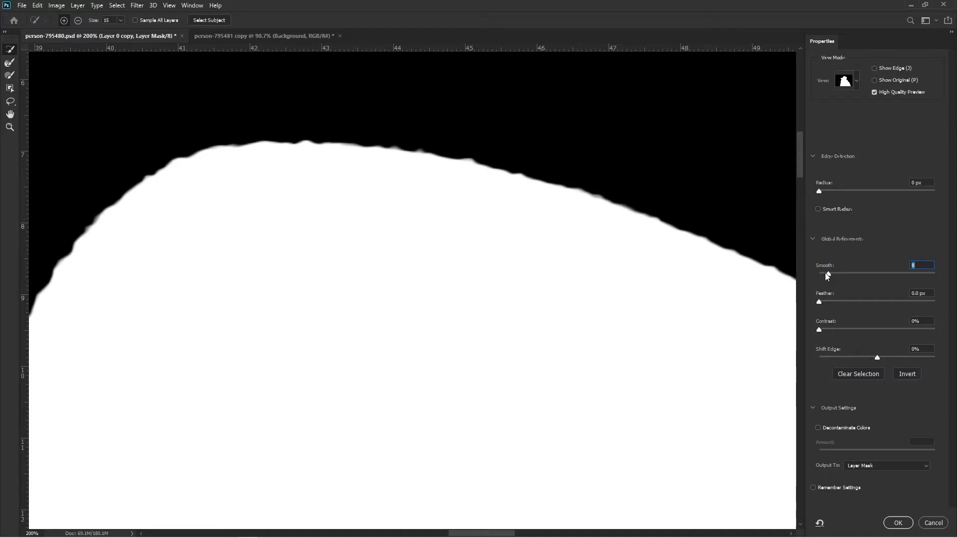
click(822, 330)
click(828, 330)
click(831, 330)
Switch the preview to Onion Skin at 51% transparency and check the hat's edges against the mountain background
click(858, 84)
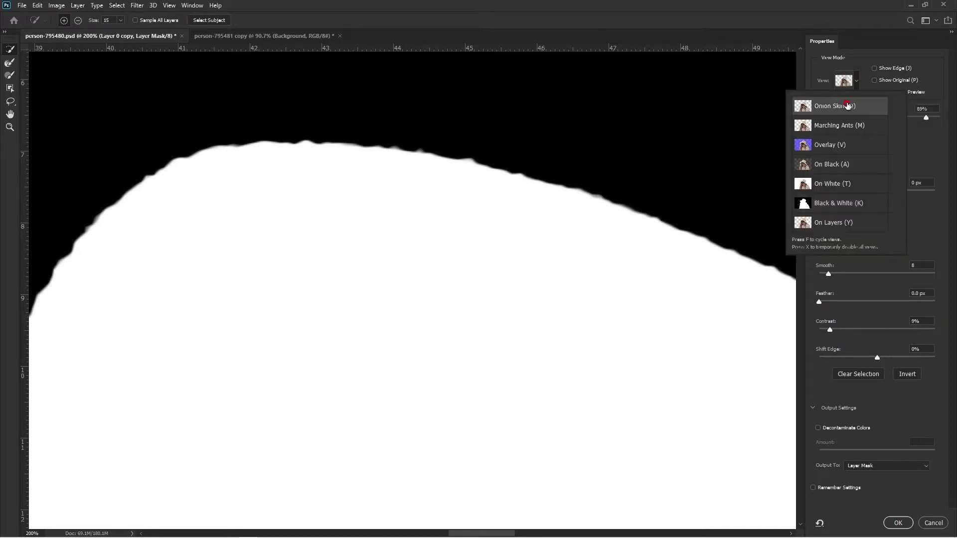
click(848, 102)
click(879, 118)
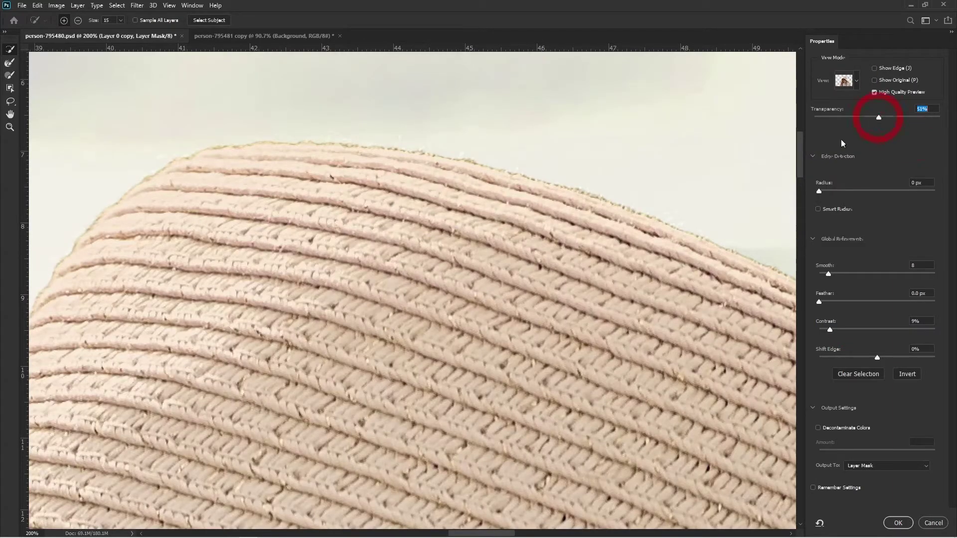
scroll(510, 256, down, 3)
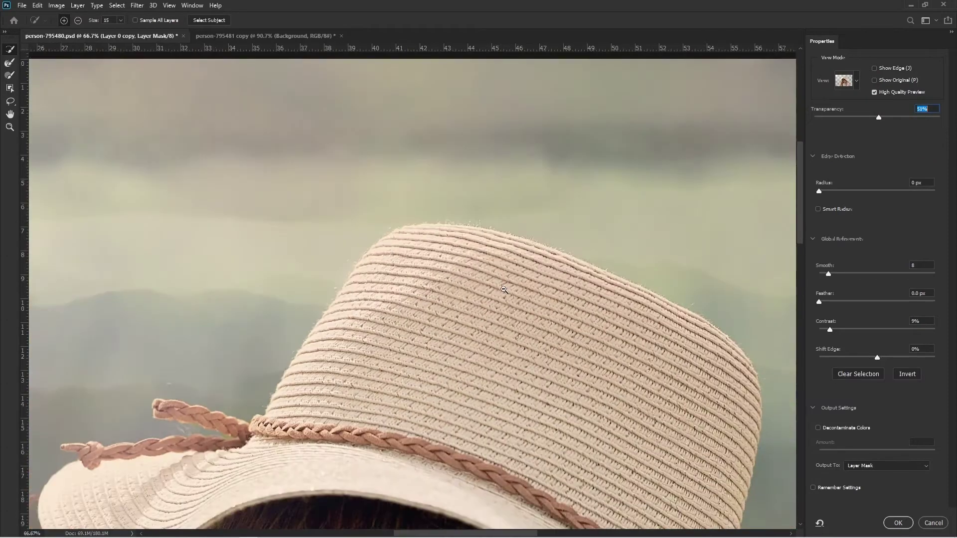
drag(509, 339, 467, 169)
drag(567, 322, 557, 286)
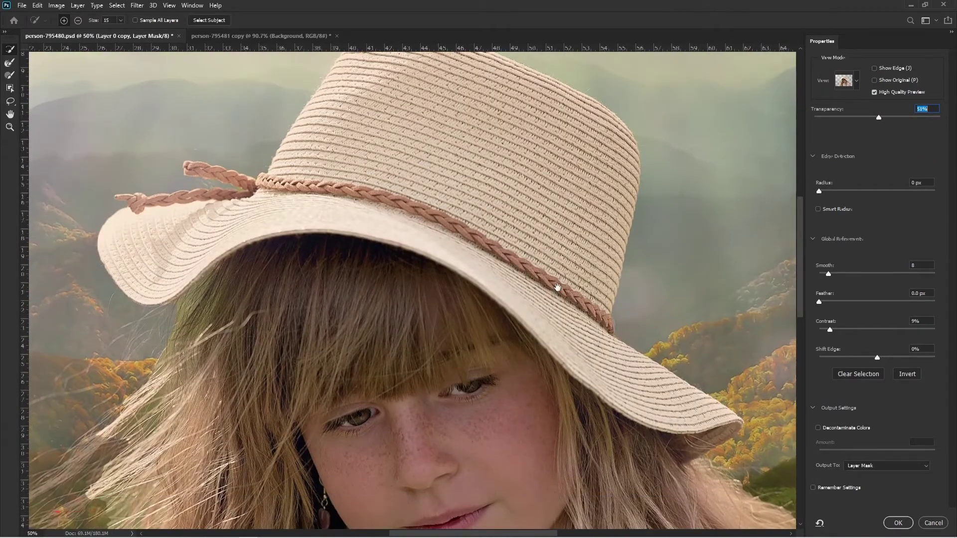
alt+click(532, 238)
alt+click(530, 252)
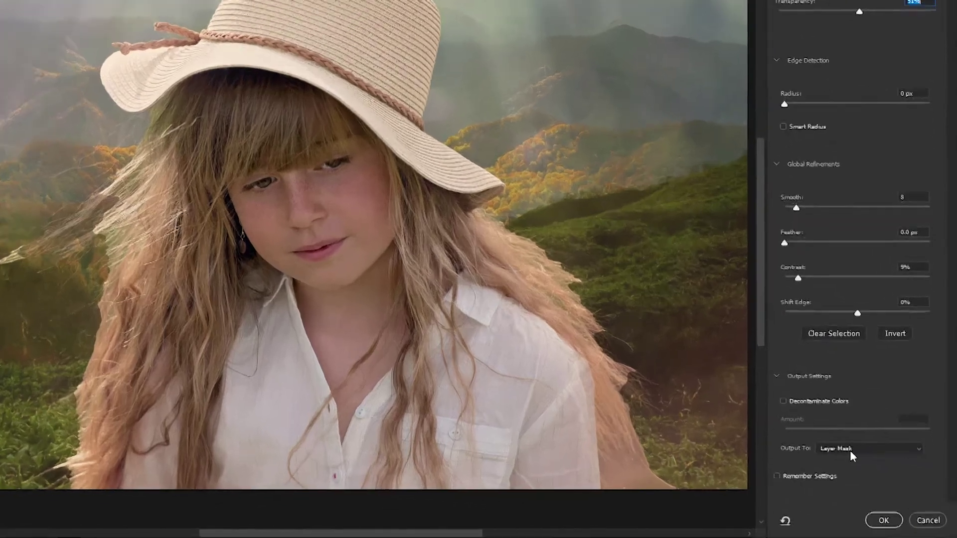
Keep Layer Mask as the output target and apply the refined selection
click(865, 466)
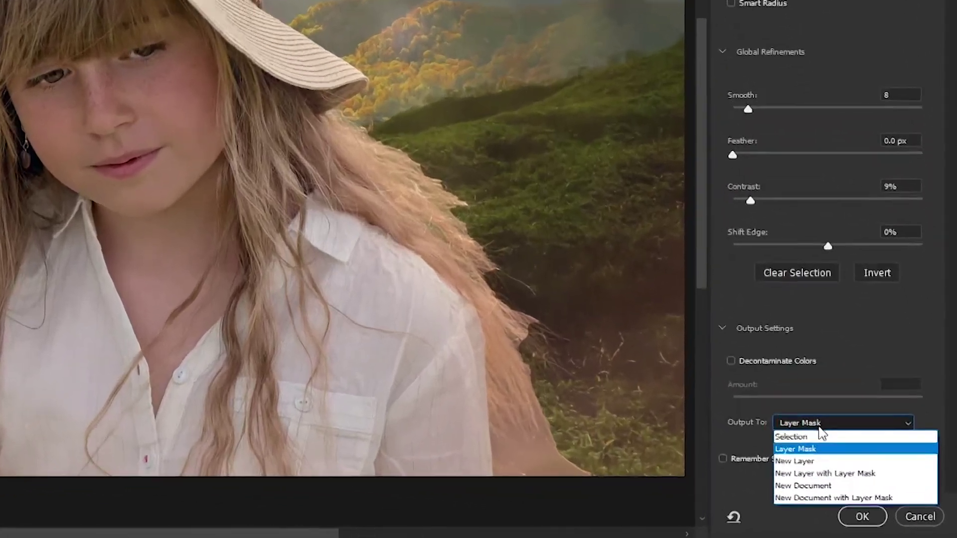
click(864, 481)
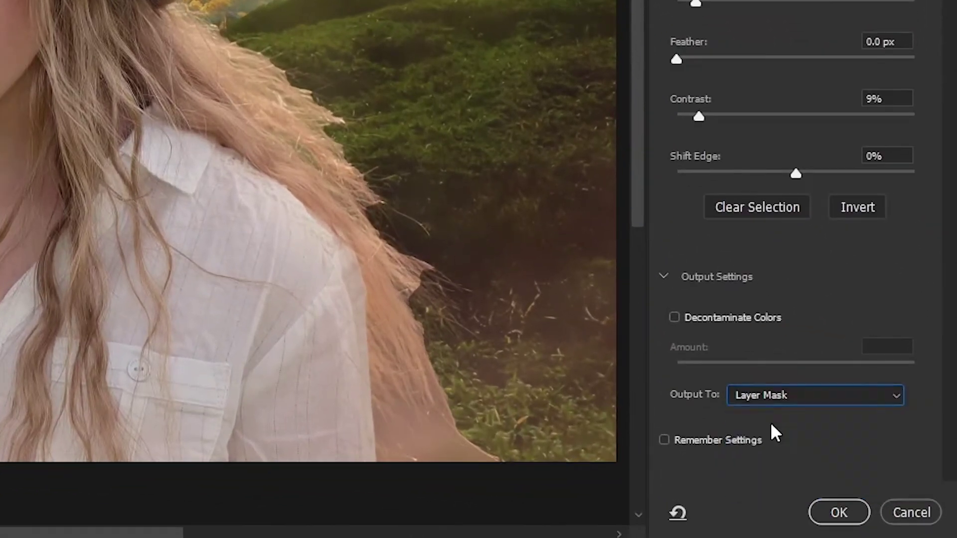
click(841, 512)
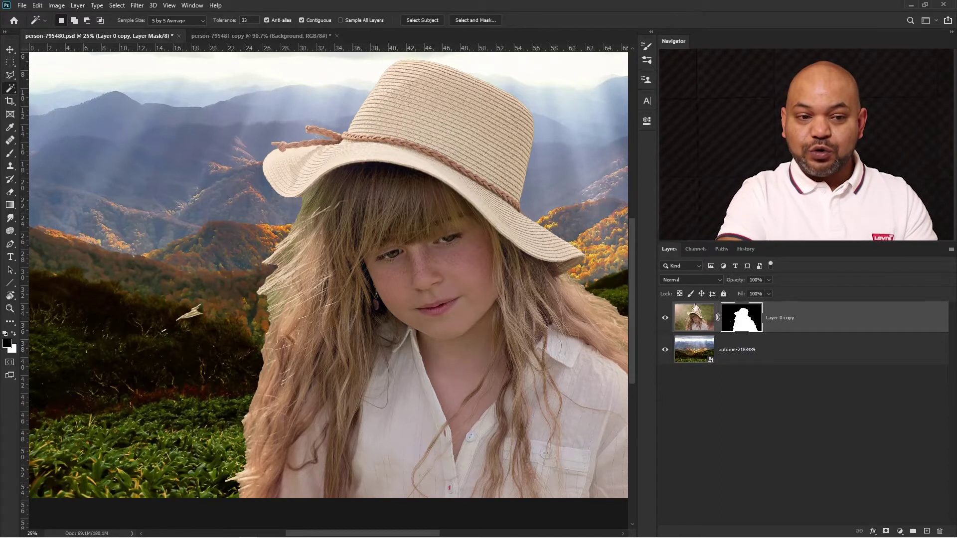
Reopen the girl's layer mask in Select and Mask and choose the Refine Edge Brush with a 60 px size
double_click(749, 324)
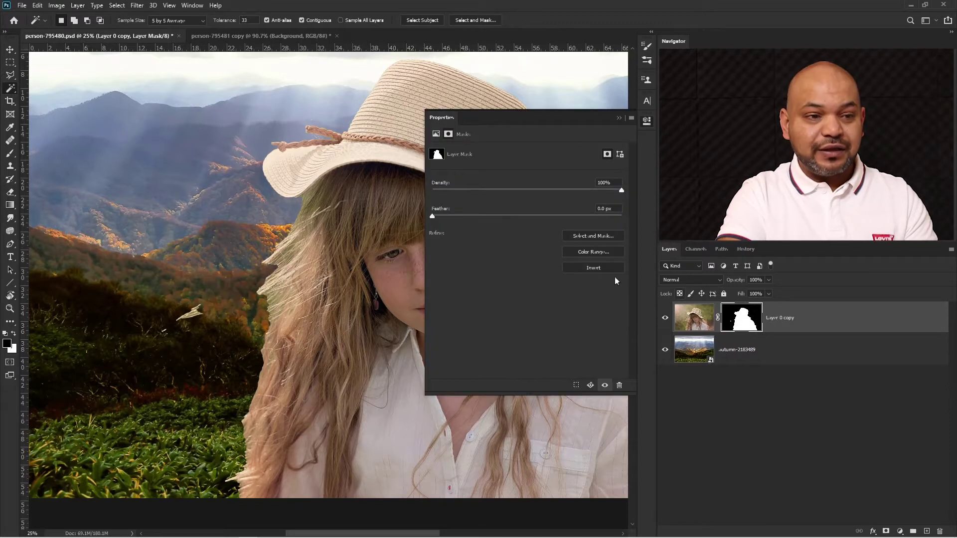
click(590, 236)
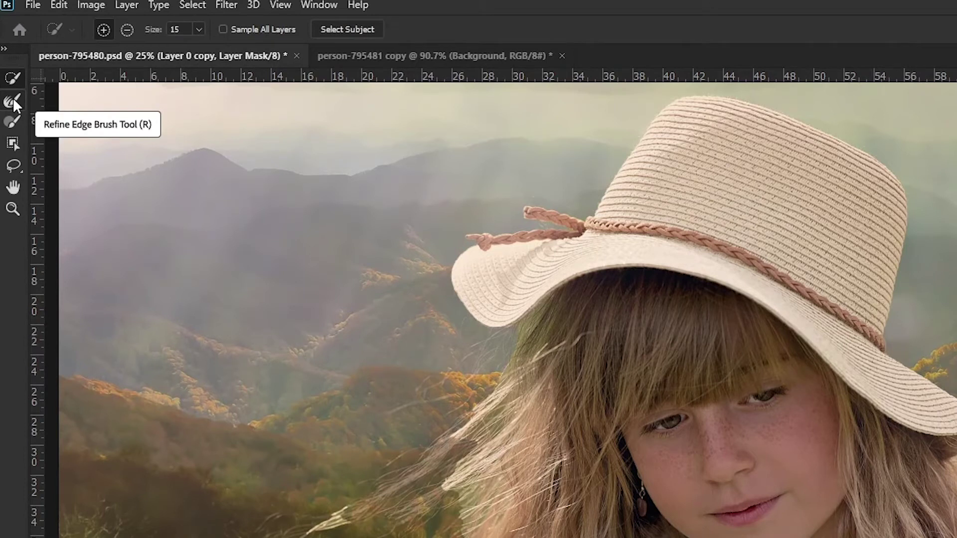
click(13, 98)
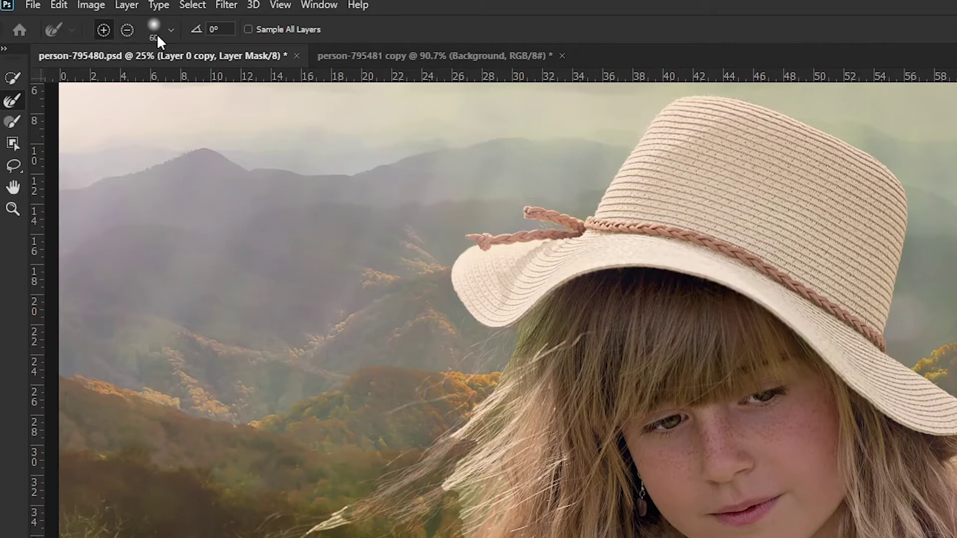
click(172, 31)
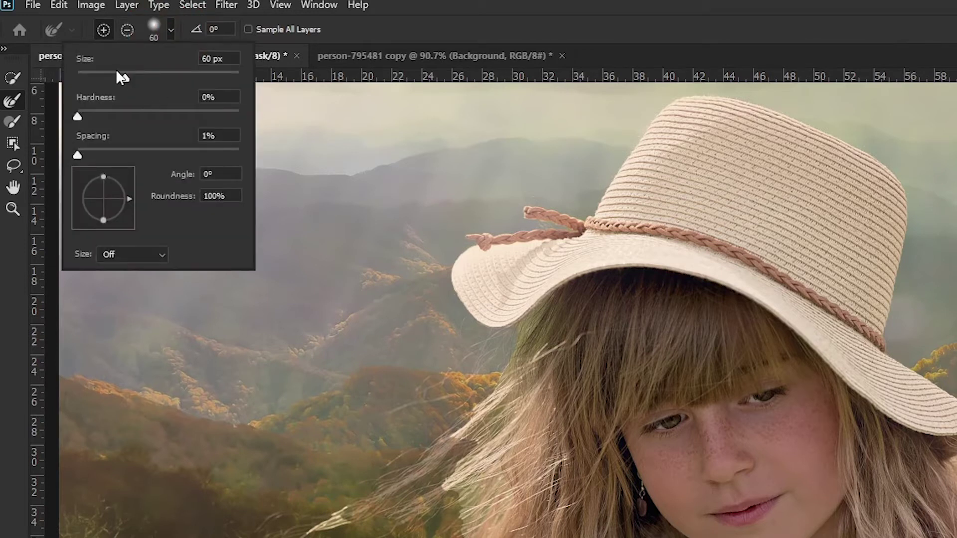
click(404, 28)
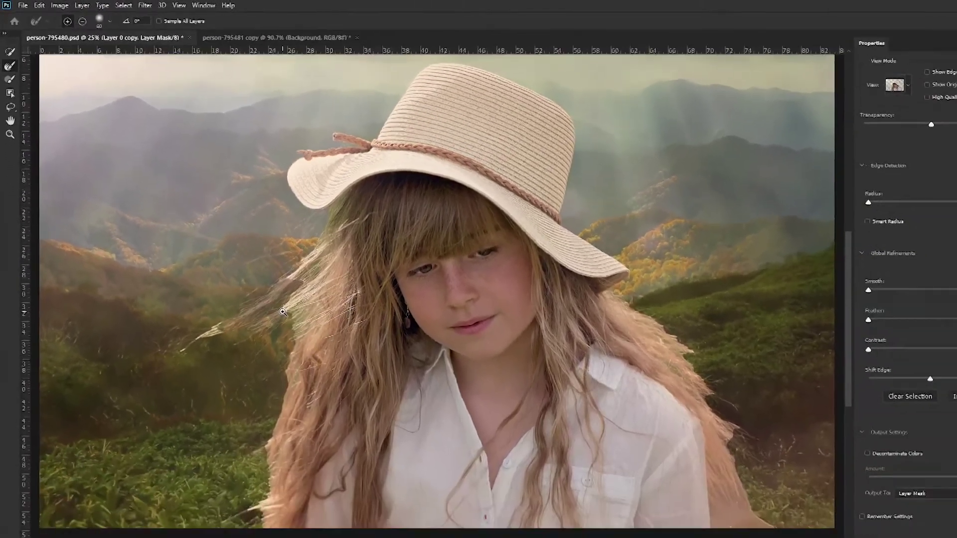
Set the Onion Skin transparency to 83% for work on the flyaway hair beside the girl's face
ctrl+click(283, 312)
ctrl+click(284, 310)
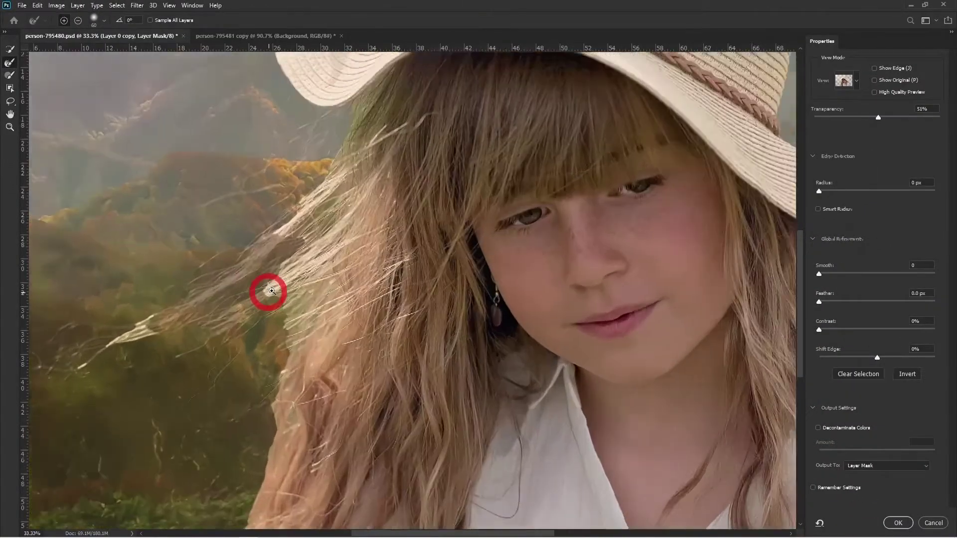
drag(286, 309, 335, 312)
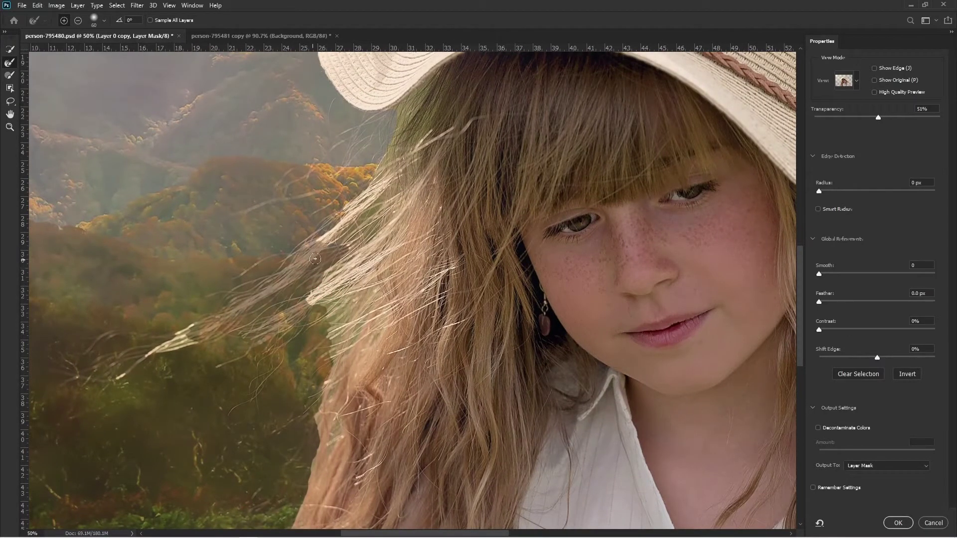
drag(886, 115, 929, 118)
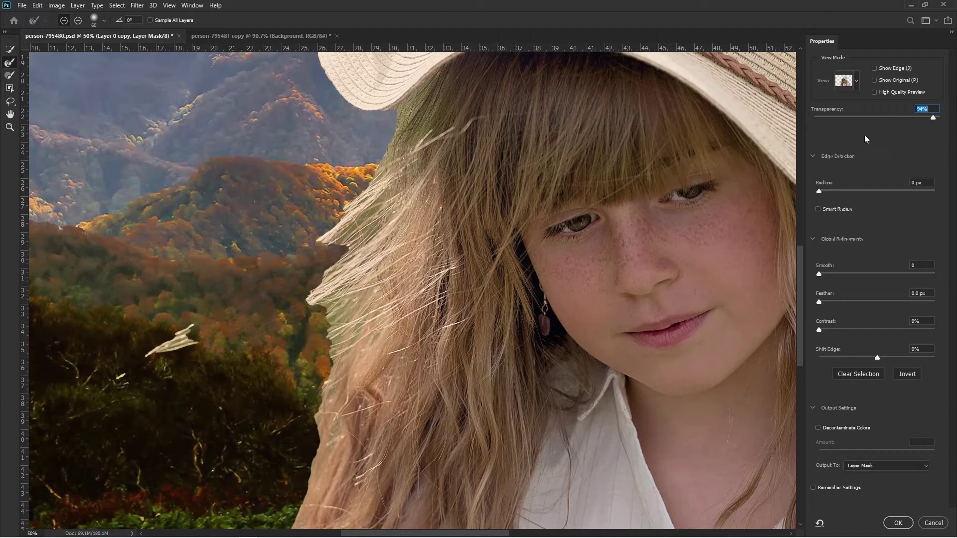
drag(883, 117, 919, 116)
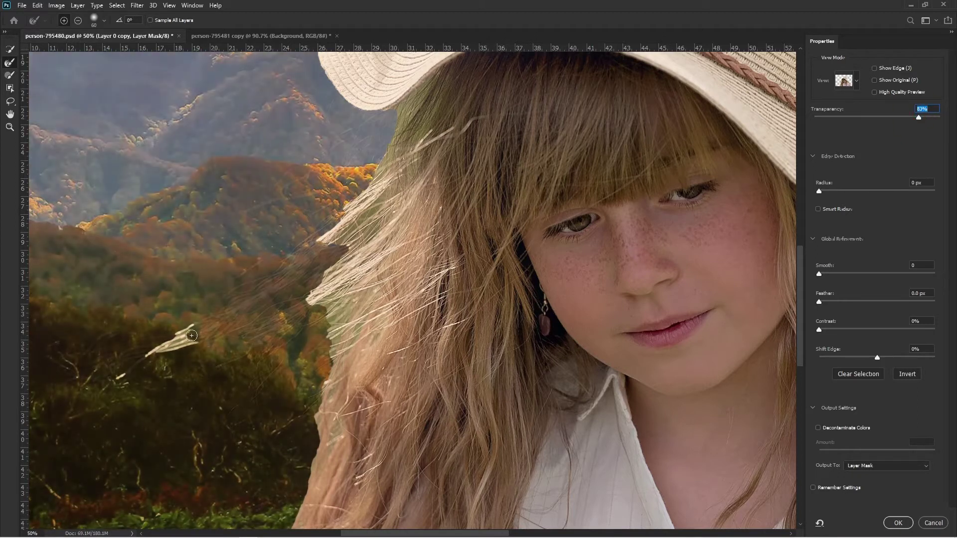
Recover the long flyaway strands and their outer tips with the Refine Edge Brush, enlarging it from 60 to 100
drag(180, 338, 317, 248)
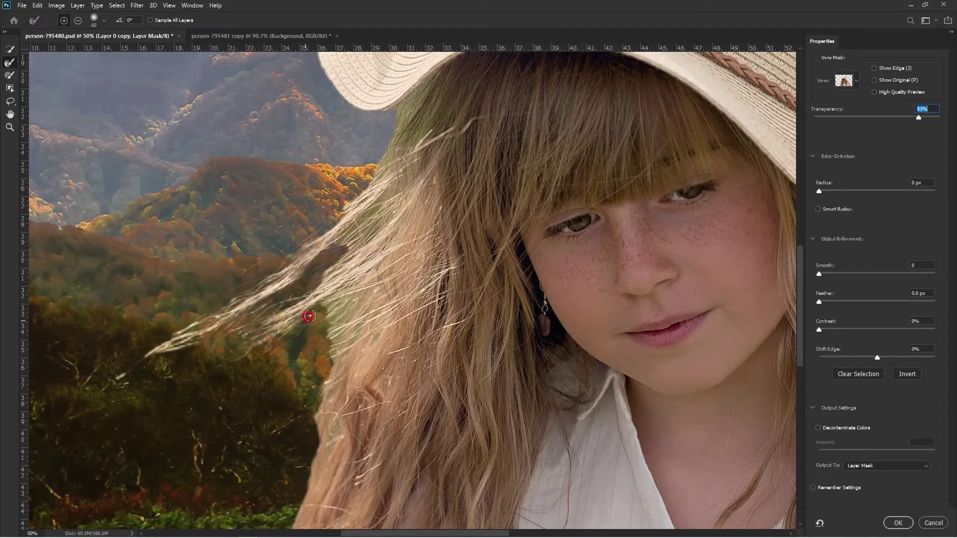
mouse_move(281, 340)
mouse_down()
mouse_move(308, 304)
mouse_move(300, 334)
mouse_move(316, 313)
mouse_move(265, 378)
mouse_up()
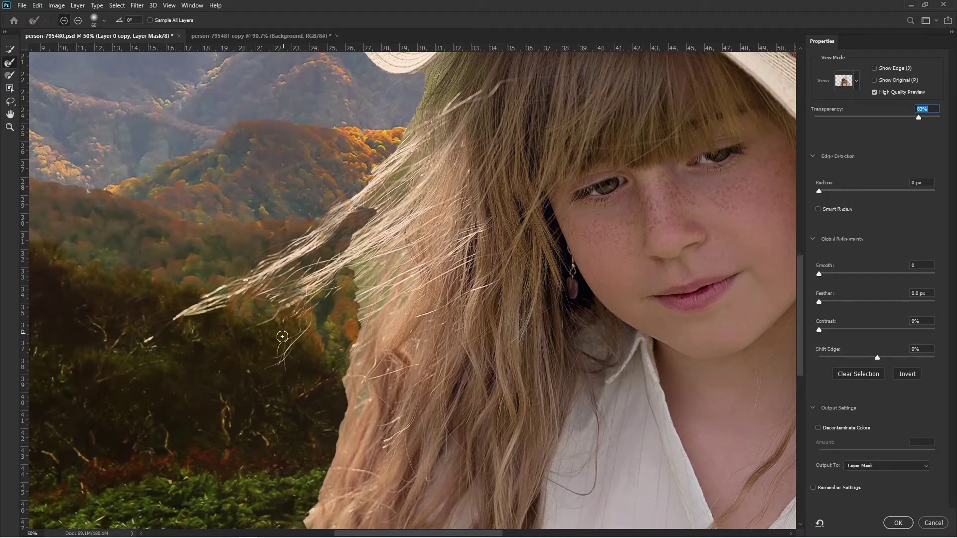
drag(274, 321, 325, 353)
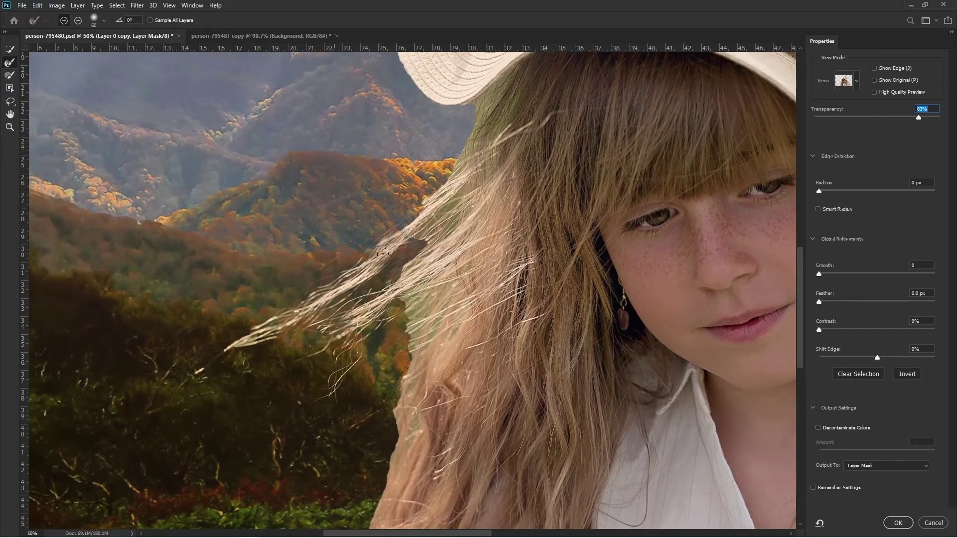
drag(398, 224, 264, 309)
mouse_move(213, 331)
mouse_down()
mouse_move(264, 310)
mouse_move(251, 331)
mouse_move(226, 340)
mouse_move(273, 337)
mouse_up()
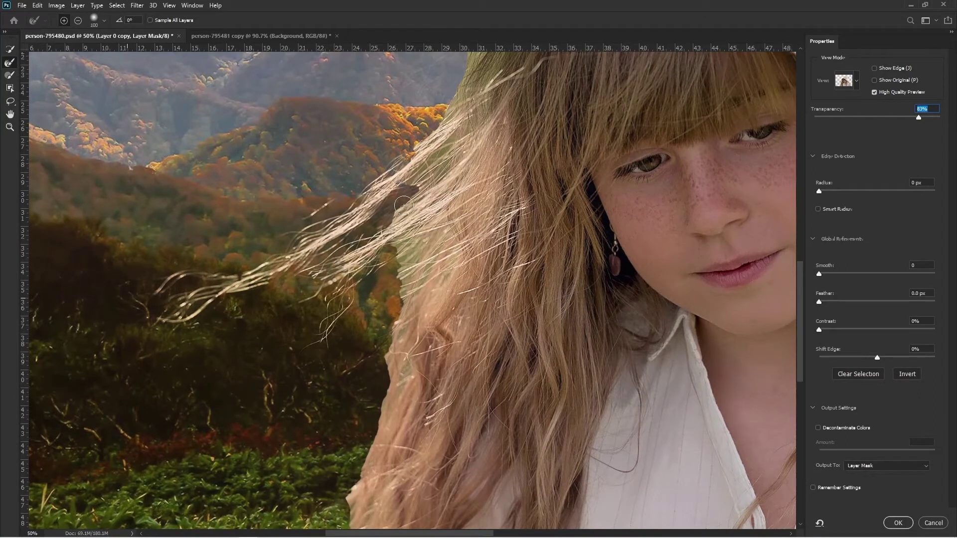
Enlarge the Refine Edge Brush to 150 and refine the hair edge around the base of the flyaway strands
drag(421, 189, 414, 270)
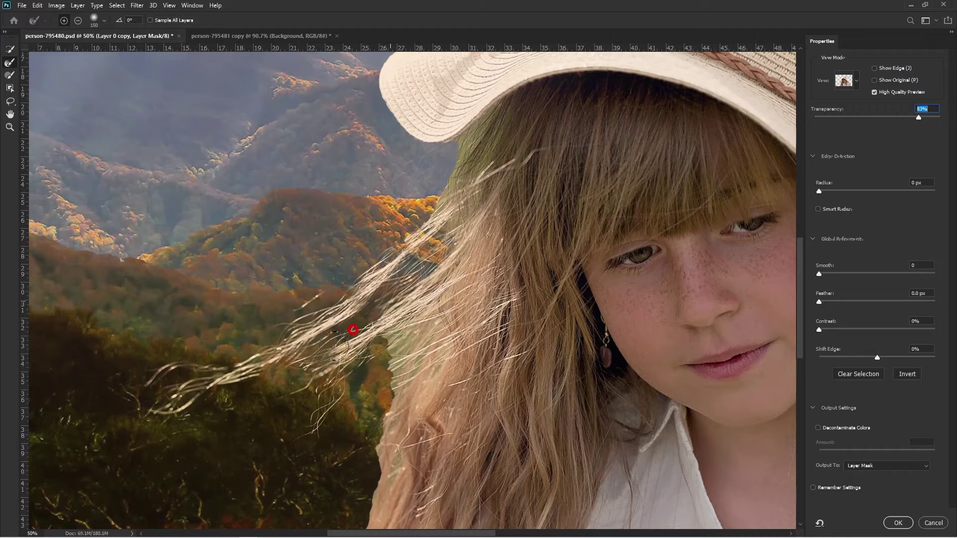
drag(401, 341, 381, 258)
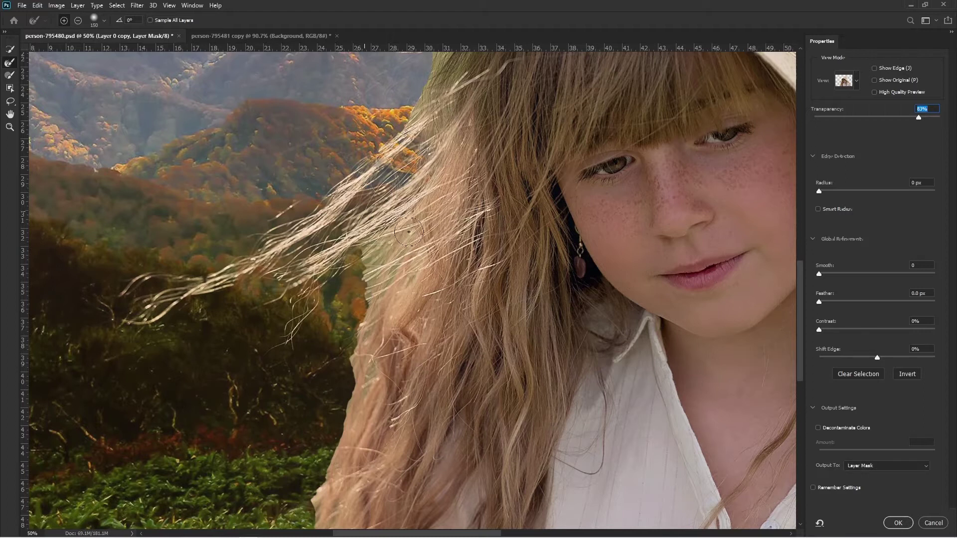
drag(363, 341, 377, 289)
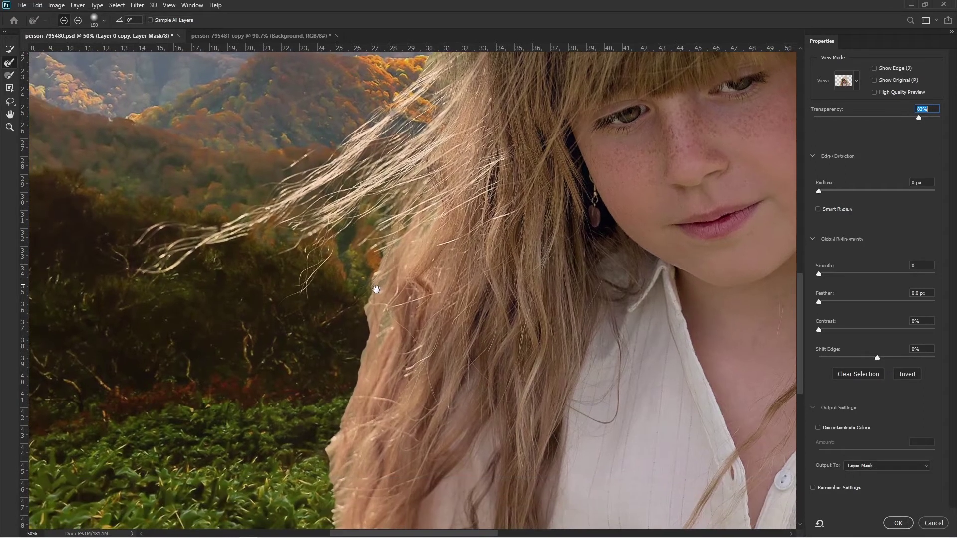
Refine the outer edge of the long hair down to the image's lower border with the size 150 brush
mouse_move(384, 322)
mouse_down()
mouse_move(349, 249)
mouse_move(308, 323)
mouse_move(272, 352)
mouse_move(319, 326)
mouse_move(304, 269)
mouse_up()
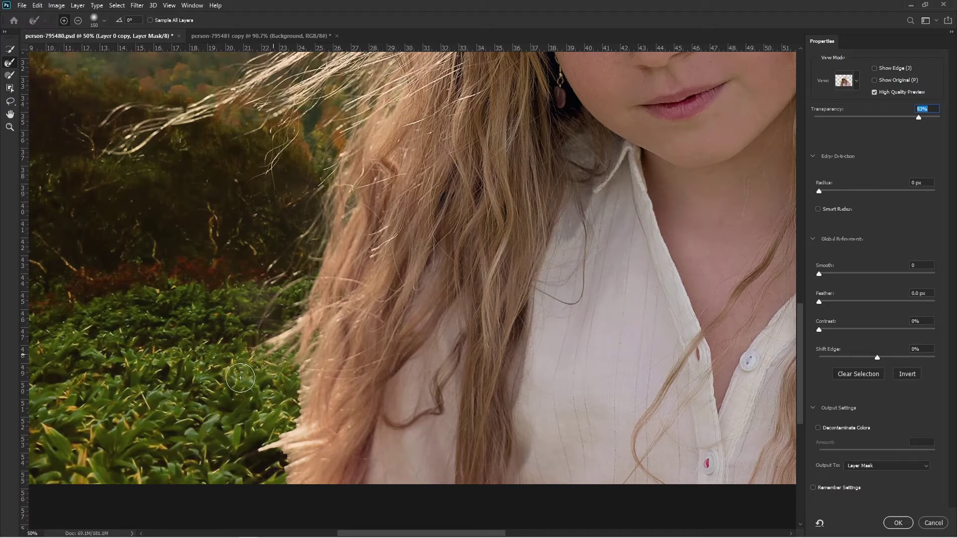
mouse_move(333, 372)
mouse_down()
mouse_move(385, 300)
mouse_move(273, 348)
mouse_up()
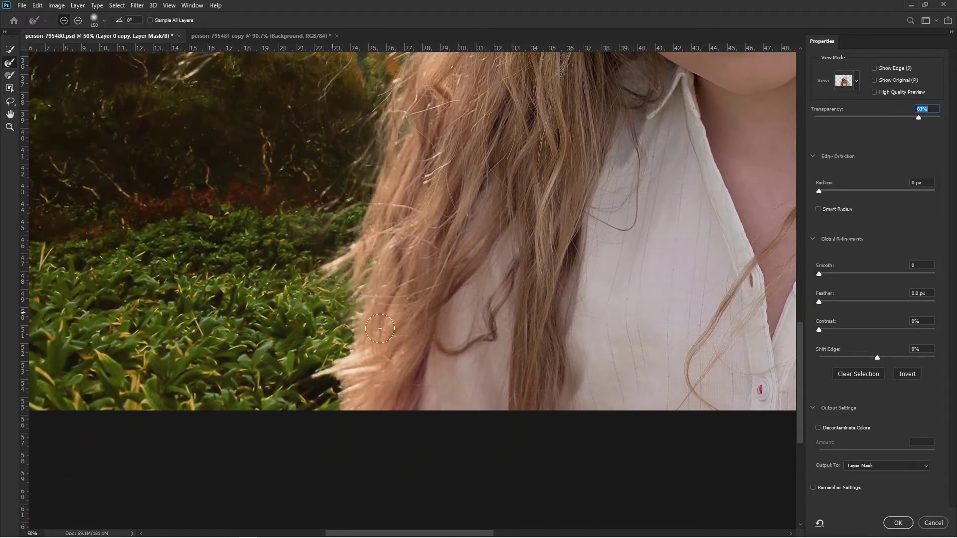
drag(348, 337, 283, 404)
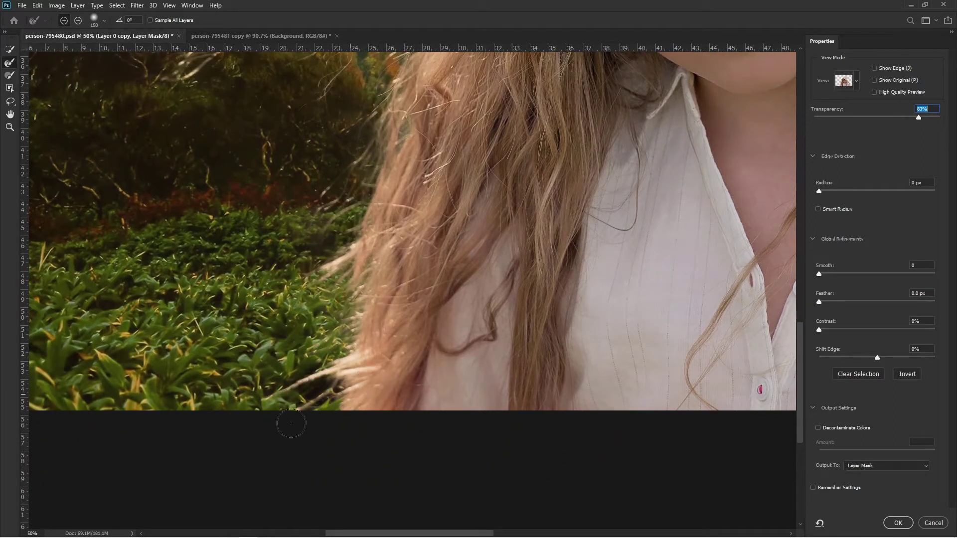
mouse_move(360, 318)
mouse_down()
mouse_move(250, 376)
mouse_move(227, 400)
mouse_up()
drag(386, 358, 357, 379)
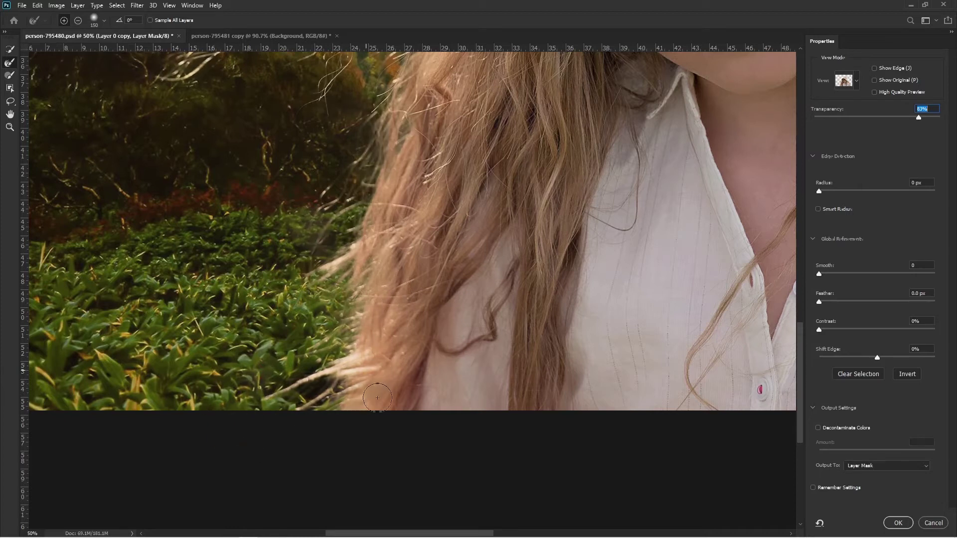
Recover the fine stray strands below the hat brim, over the orange hill, with the size 150 Refine Edge Brush
alt+click(382, 316)
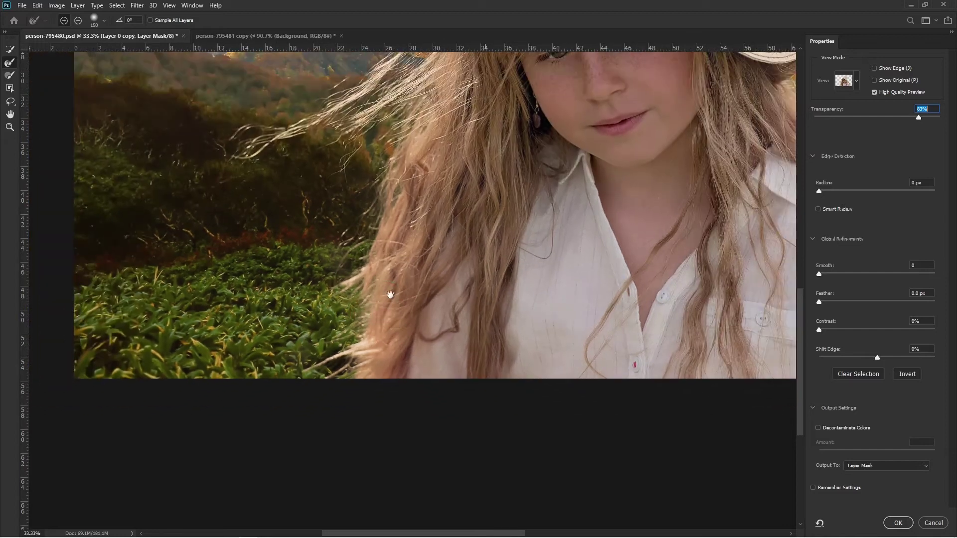
drag(389, 295, 414, 353)
key(ctrl+plus)
click(412, 361)
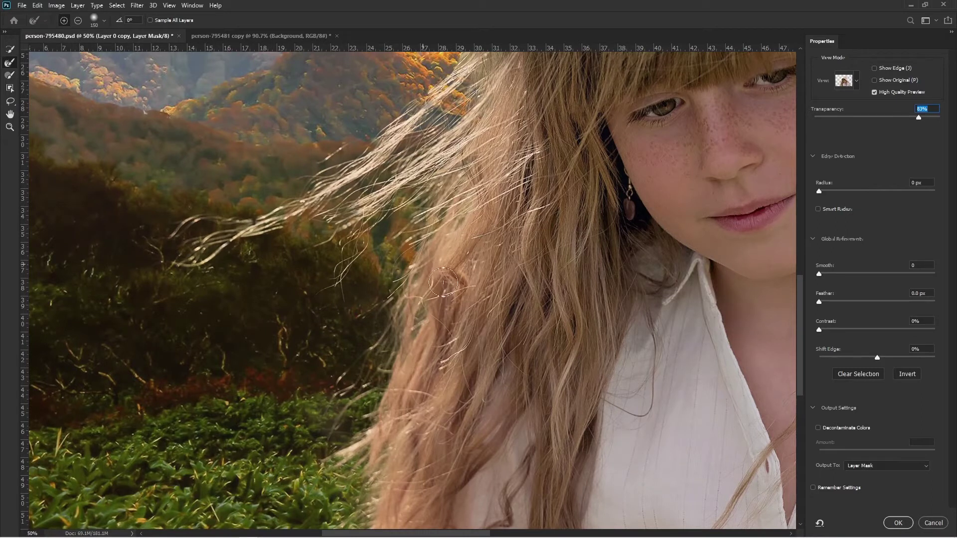
drag(463, 253, 433, 394)
scroll(469, 188, up, 1)
drag(469, 188, 447, 246)
scroll(438, 231, up, 1)
drag(405, 223, 270, 360)
mouse_move(430, 303)
mouse_down()
mouse_move(360, 375)
mouse_move(278, 368)
mouse_up()
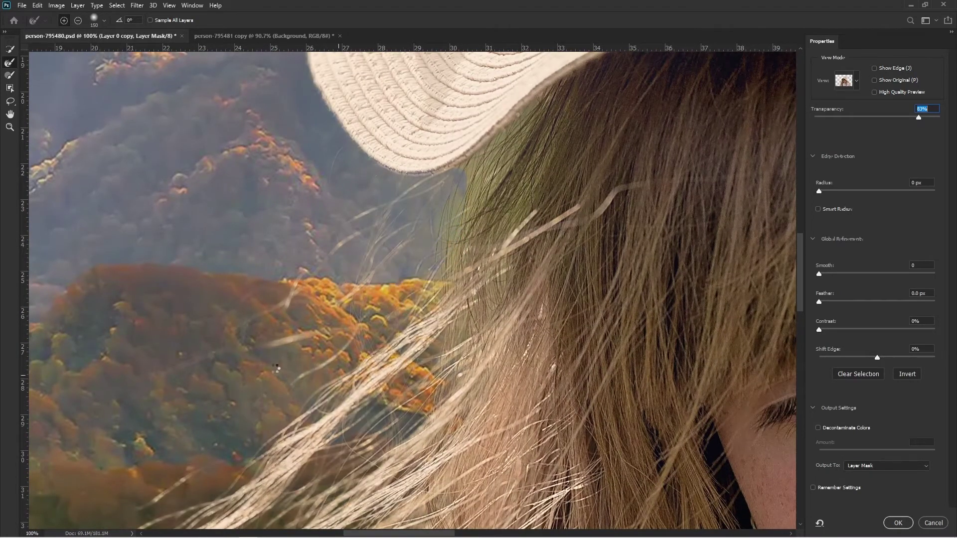
mouse_move(304, 328)
mouse_down()
mouse_move(203, 378)
mouse_move(113, 407)
mouse_up()
mouse_move(408, 264)
mouse_down()
mouse_move(523, 262)
mouse_move(513, 228)
mouse_up()
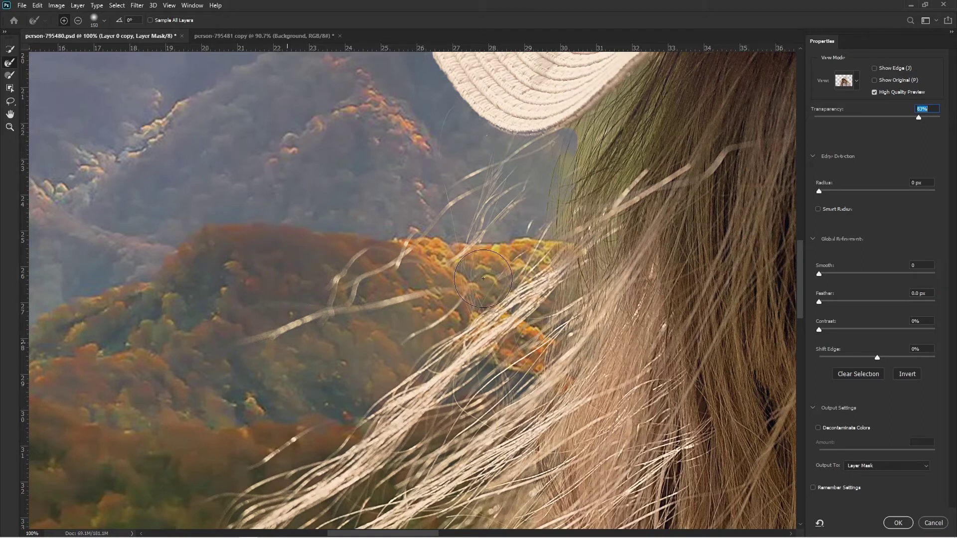
Reduce the Refine Edge Brush to 70 and refine the hair edge directly beneath the hat brim, removing the background remnants there
key([)
key(bracketleft)
key(bracketleft)
key(bracketleft)
key(bracketleft)
drag(590, 143, 556, 192)
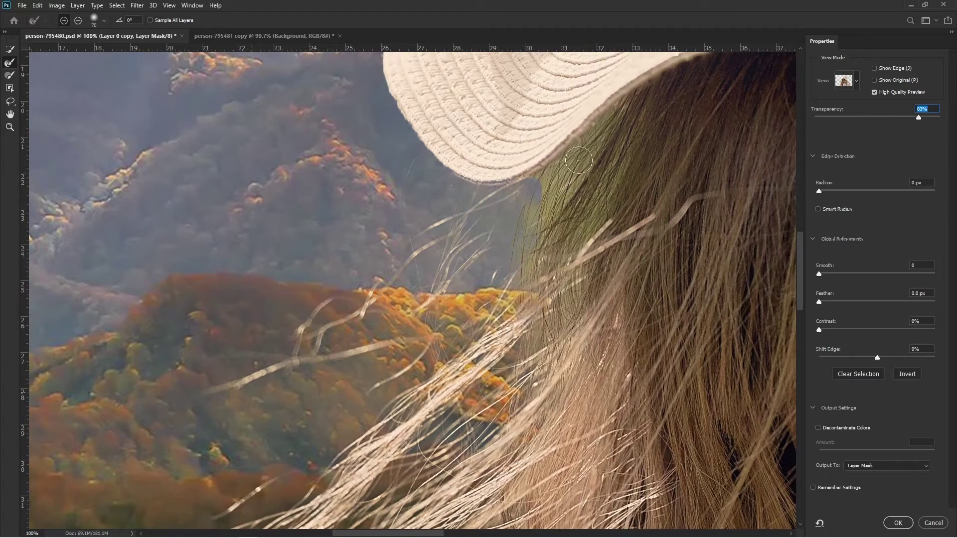
drag(534, 195, 554, 204)
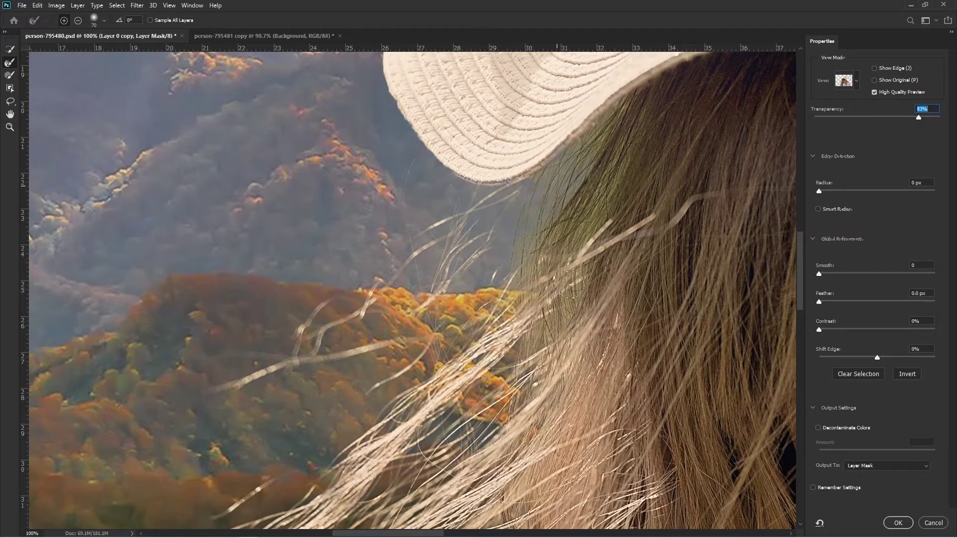
Examine the refined flyaway strands and the hair edge below the hat brim at several magnifications
ctrl+click(577, 256)
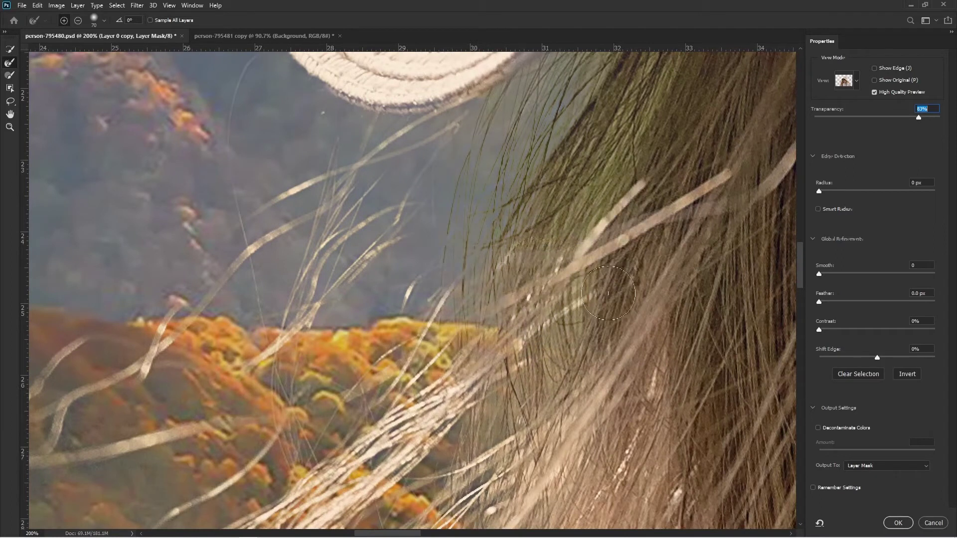
alt+click(594, 286)
drag(602, 307, 520, 281)
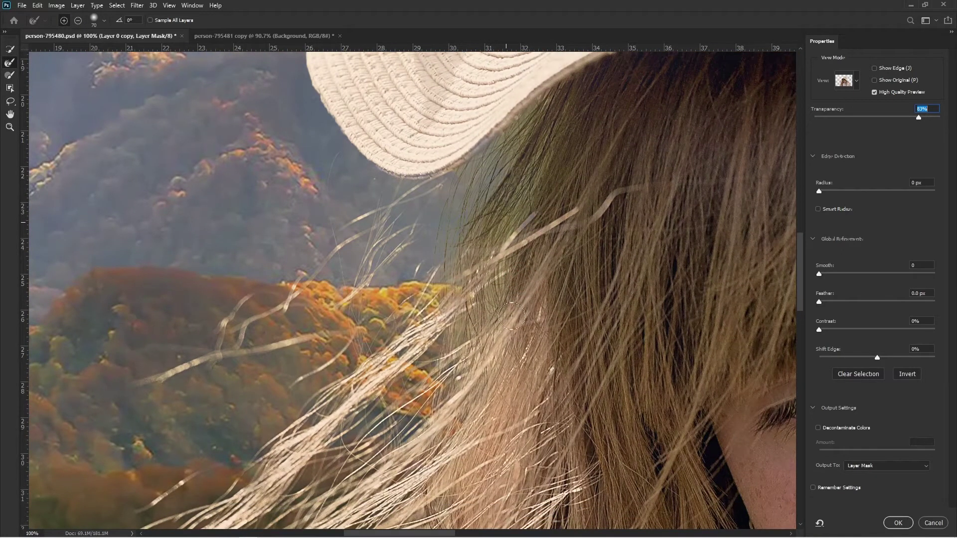
alt+click(500, 292)
mouse_move(519, 316)
mouse_down()
mouse_move(480, 297)
mouse_move(418, 323)
mouse_up()
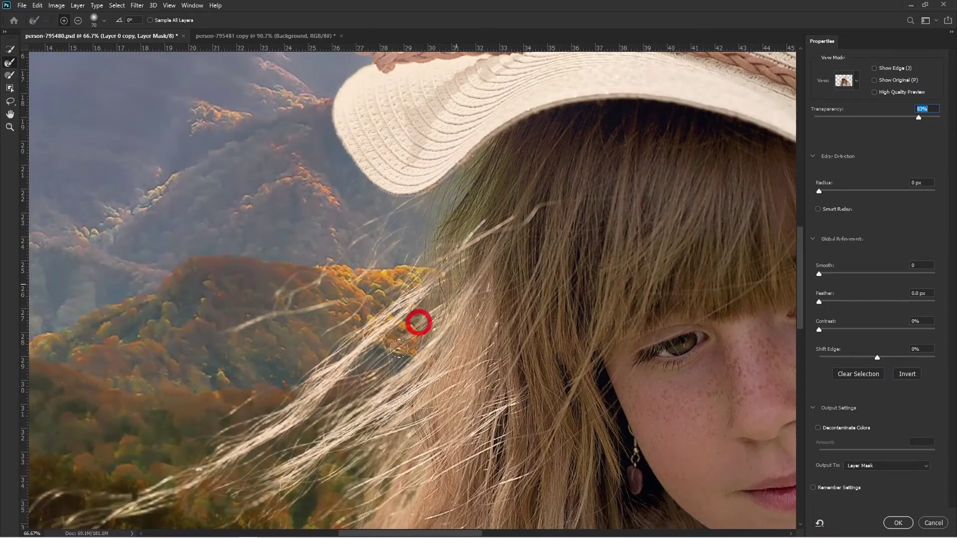
alt+click(470, 299)
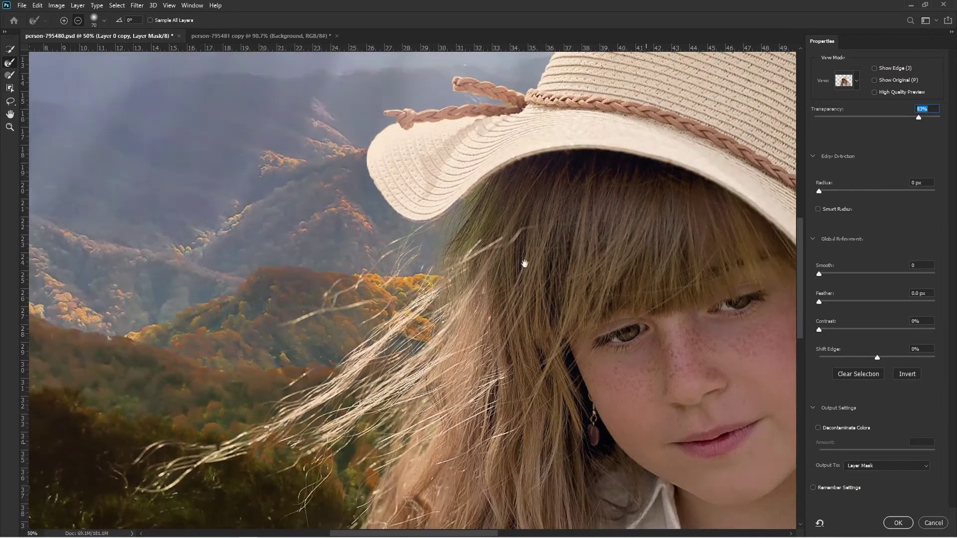
drag(536, 243, 489, 284)
drag(438, 354, 423, 248)
ctrl+click(389, 323)
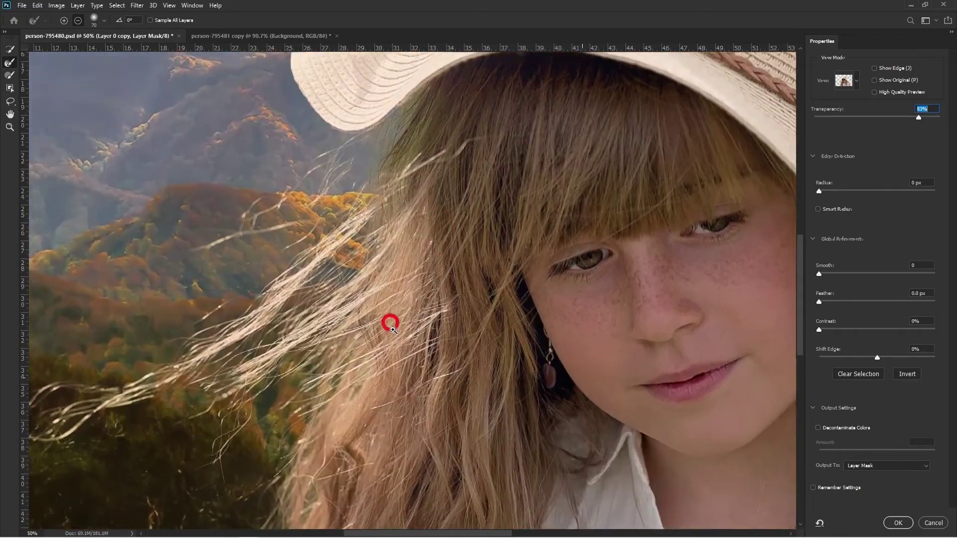
drag(393, 347, 394, 289)
Set the preview transparency to 51% for checking the hair on the other side of the girl's face
scroll(421, 317, down, 2)
drag(551, 284, 293, 289)
scroll(500, 305, up, 2)
drag(509, 304, 449, 301)
drag(914, 118, 878, 117)
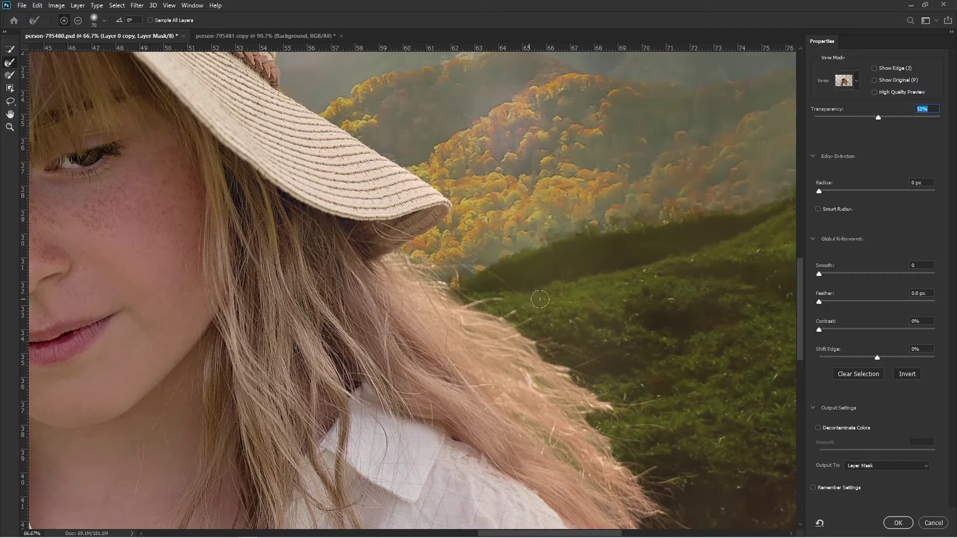
Refine the backlit outer hair edge from the hat brim down past the shirt shoulder with the size 70 Refine Edge Brush
drag(536, 334, 467, 310)
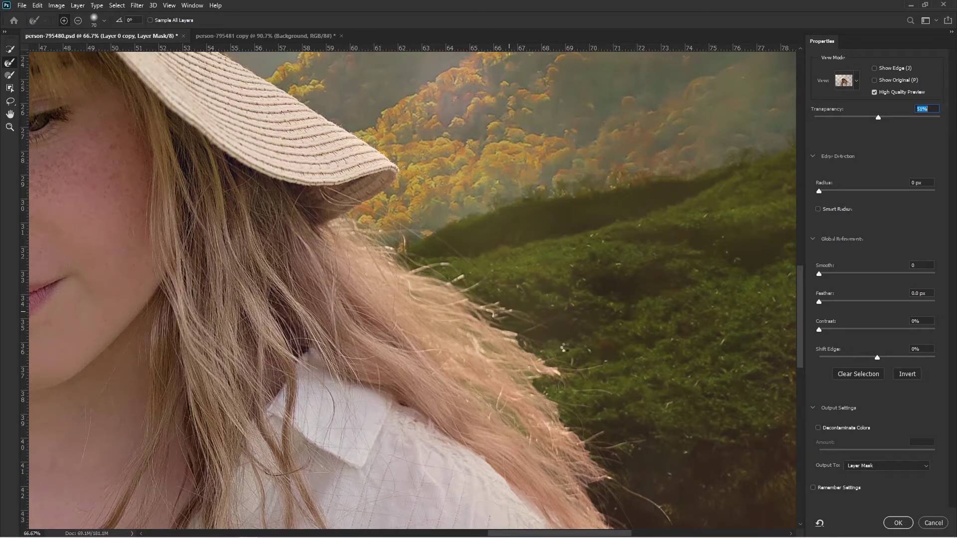
drag(547, 382, 437, 319)
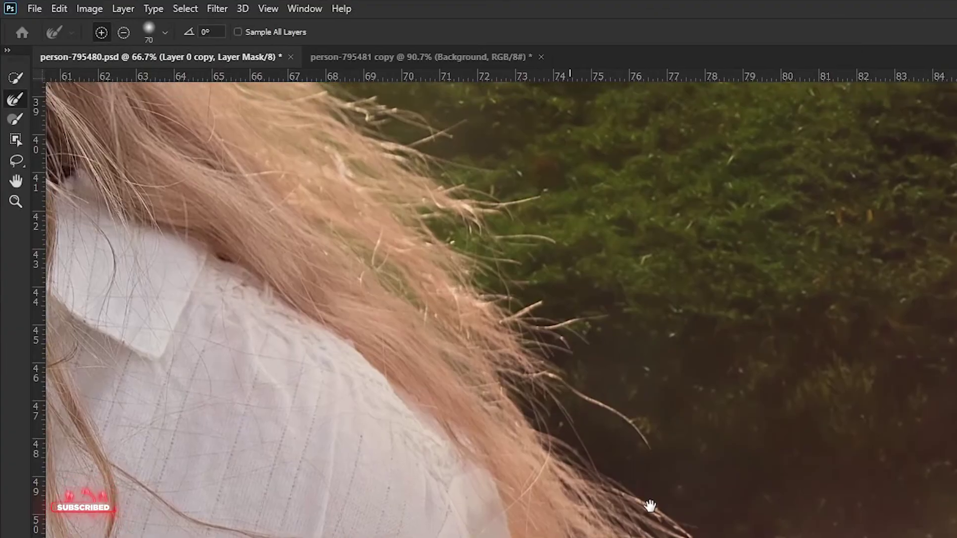
click(660, 444)
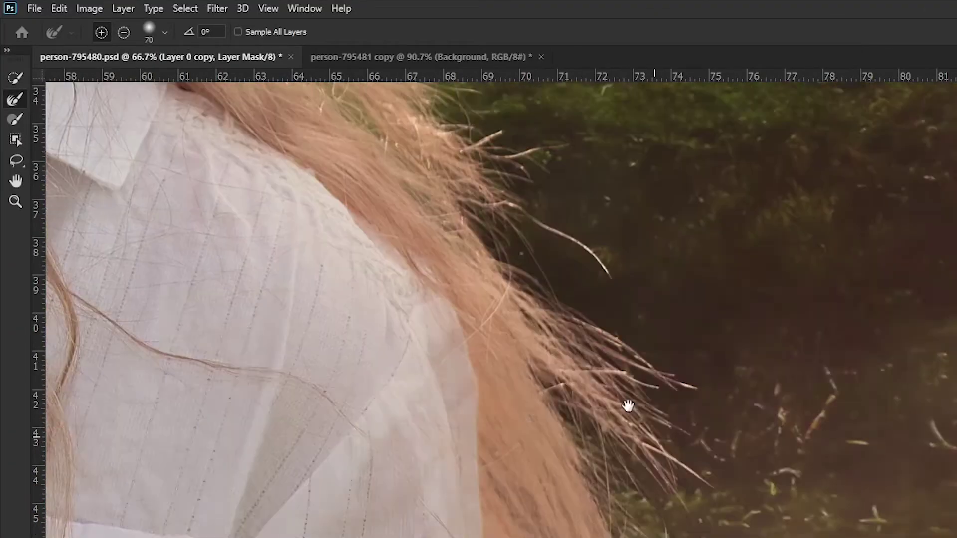
drag(628, 407, 573, 324)
drag(562, 508, 525, 380)
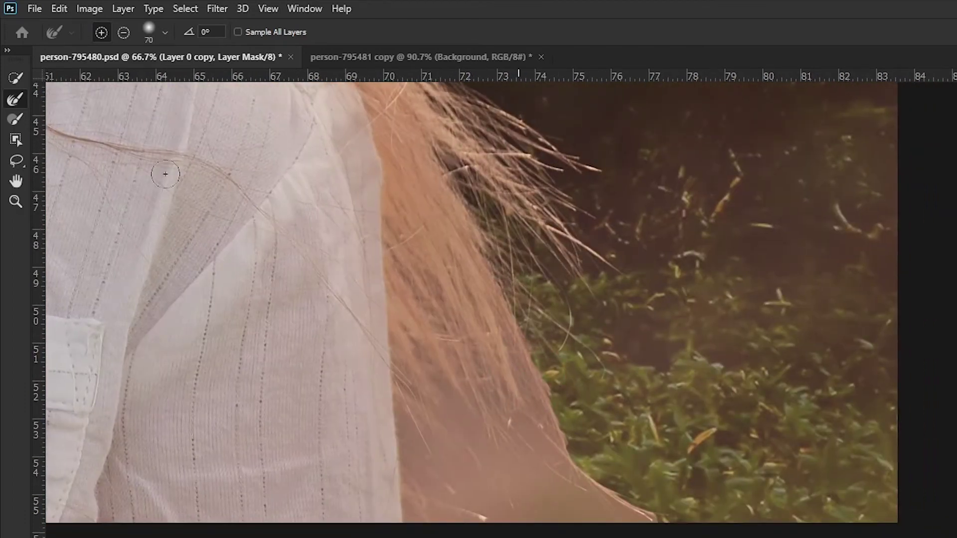
Subtract the leftover background patch below the hair tips beside the shirt sleeve with the Quick Selection tool at size 35
click(11, 84)
click(125, 34)
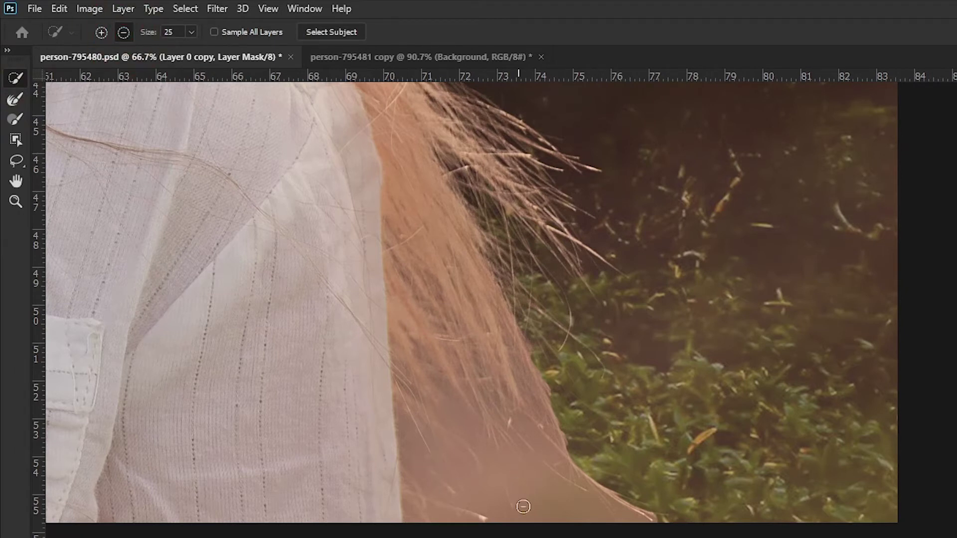
drag(515, 463, 551, 495)
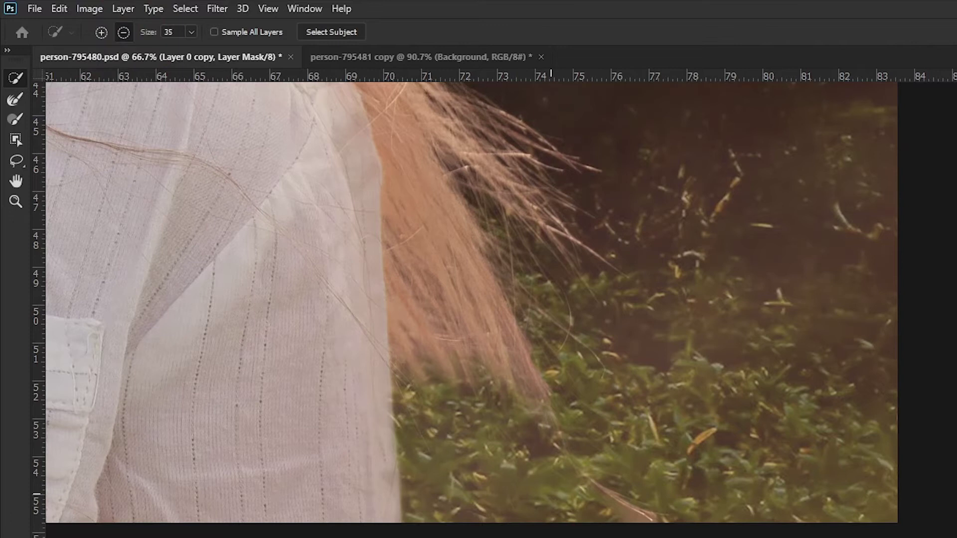
Restore natural strand ends on the hair beside the sleeve with the size 70 Refine Edge Brush, clearing the stray remnants below
click(13, 101)
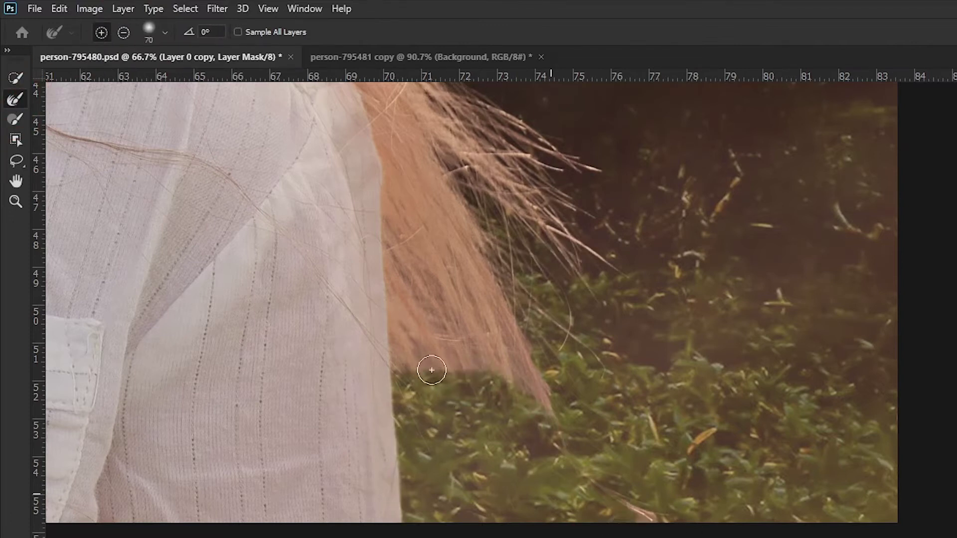
drag(427, 280, 515, 438)
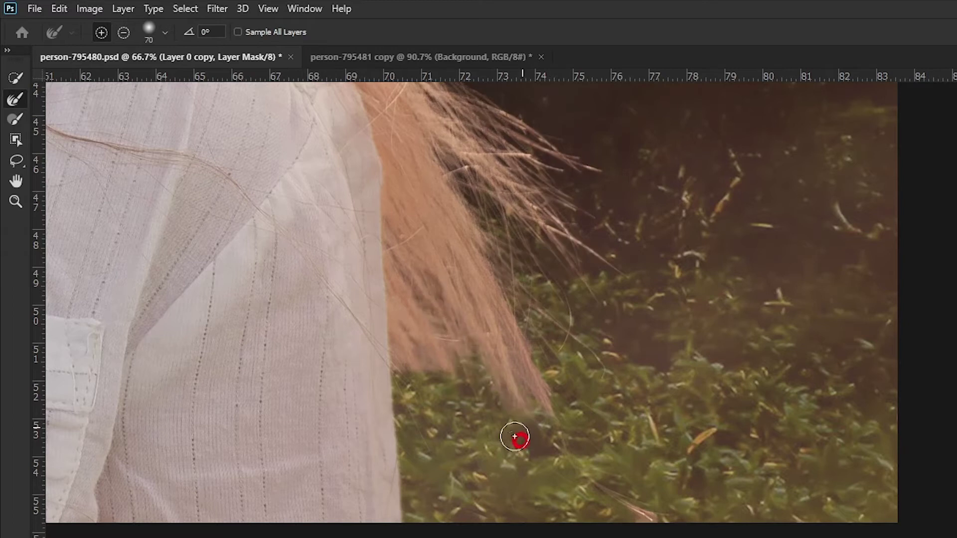
click(611, 468)
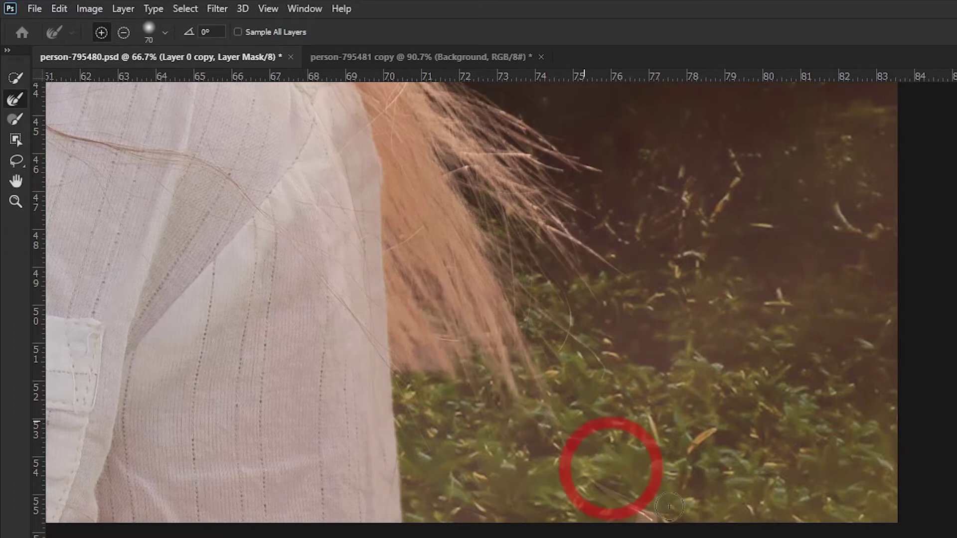
drag(425, 301, 437, 368)
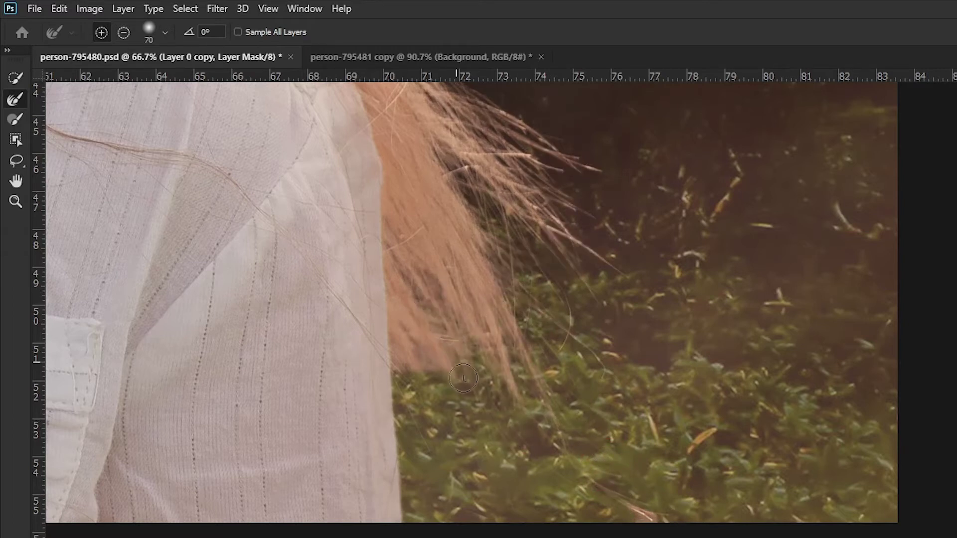
click(489, 469)
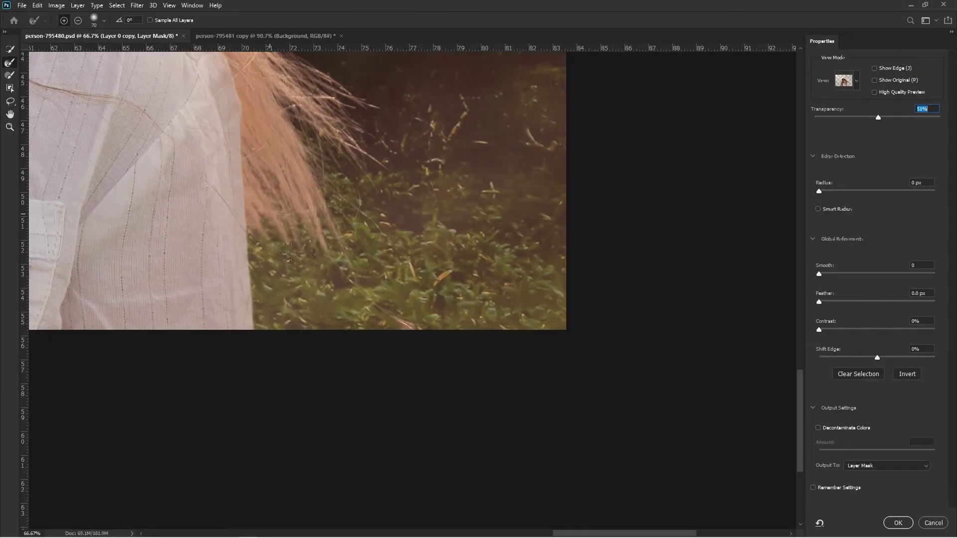
drag(290, 255, 310, 276)
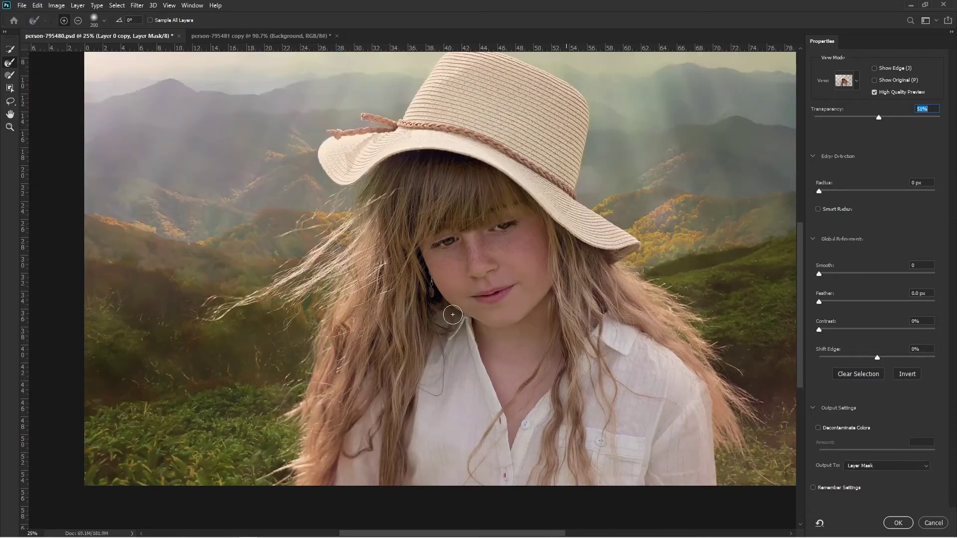
Apply the Select and Mask refinement to the layer mask, close the mask properties and fit the whole composite in view
scroll(453, 315, down, 1)
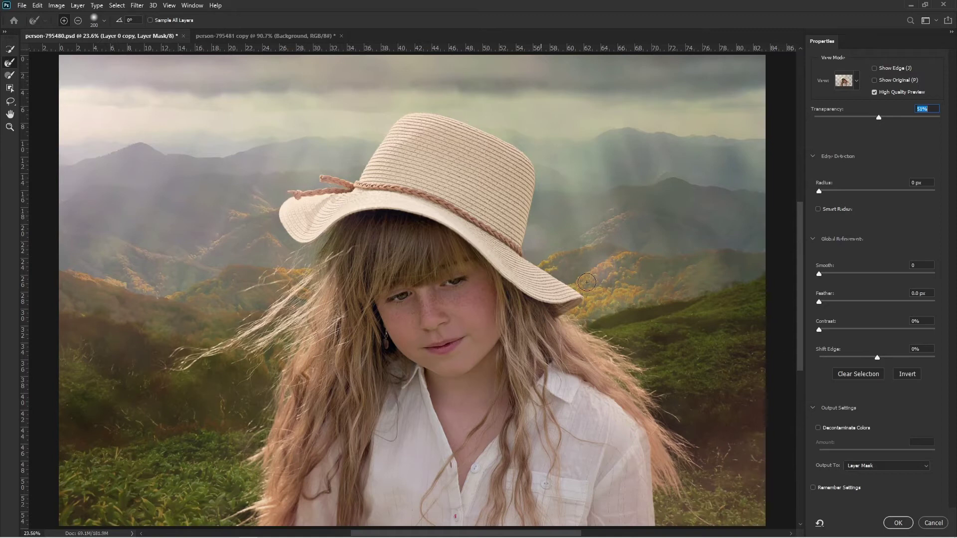
click(898, 523)
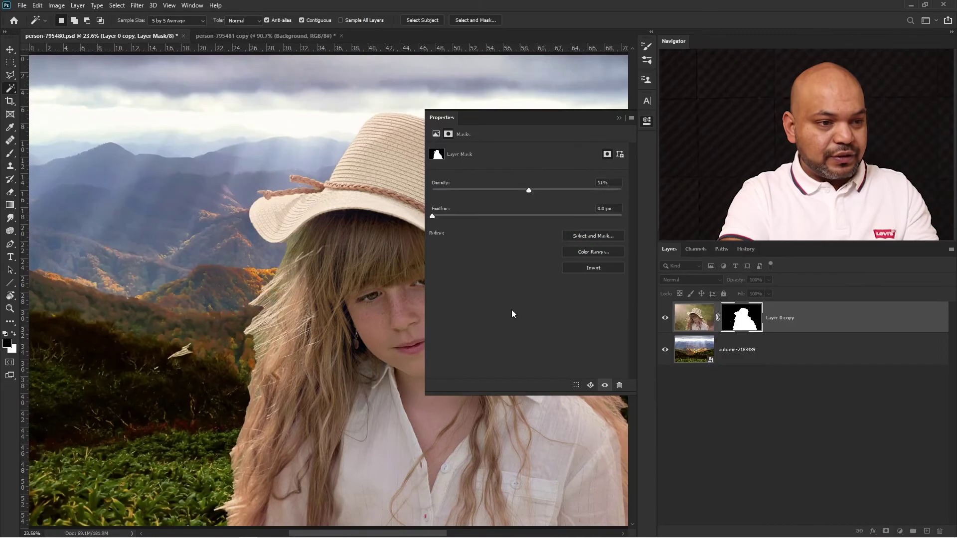
click(619, 118)
key(ctrl+0)
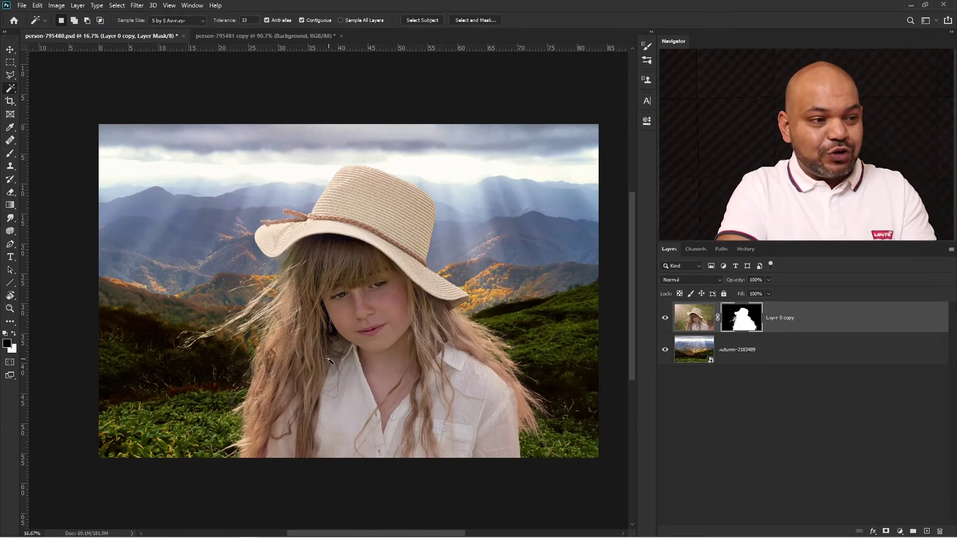
Examine the hair detail in the composite and in the girl's layer mask displayed on its own, ending on the whole composite
scroll(329, 360, up, 1)
drag(590, 397, 550, 334)
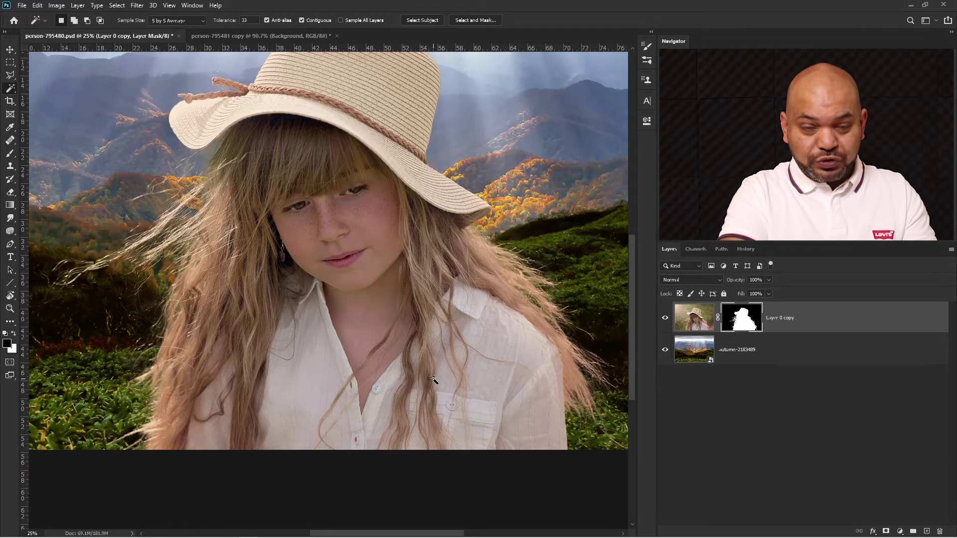
alt+click(742, 323)
drag(364, 258, 438, 299)
ctrl+click(299, 263)
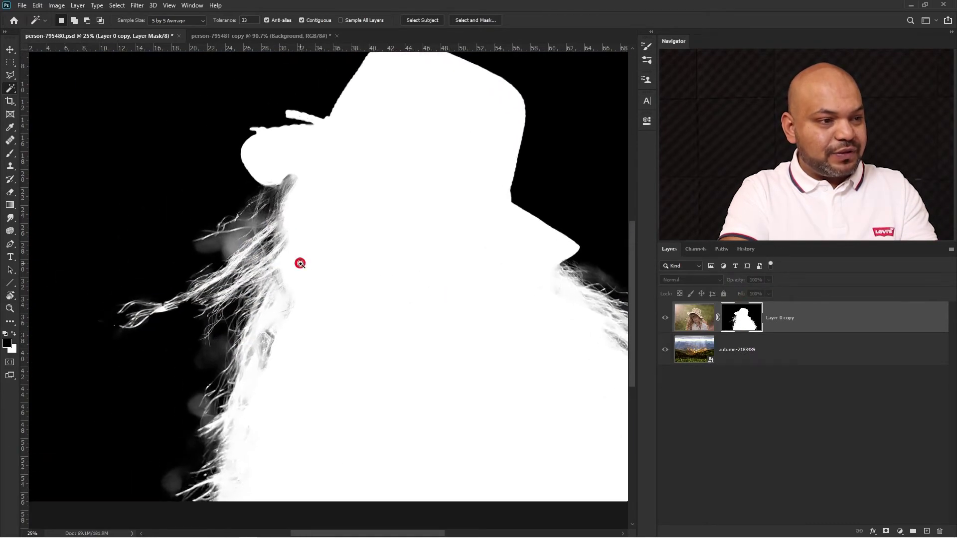
alt+click(371, 330)
ctrl+click(256, 239)
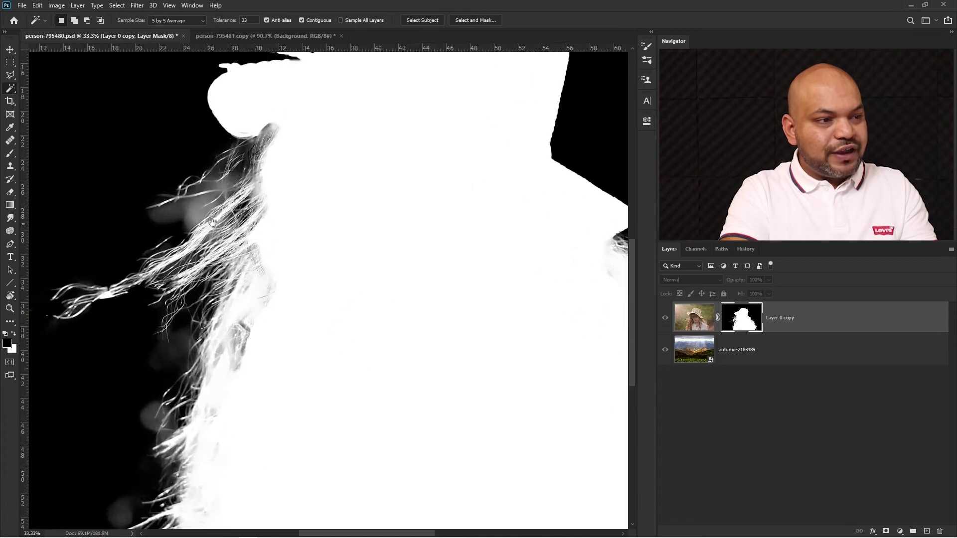
drag(293, 386, 261, 353)
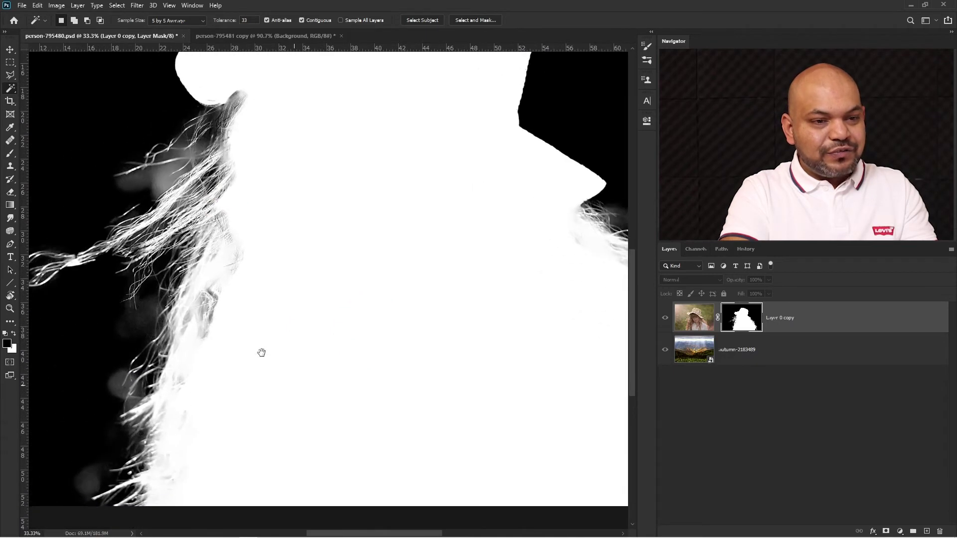
alt+click(745, 324)
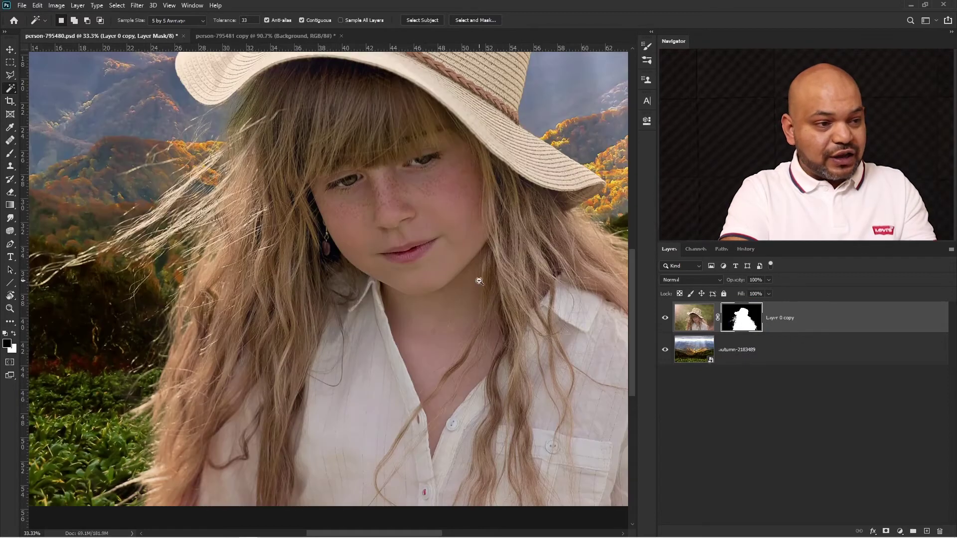
key(ctrl+minus)
key(ctrl+minus)
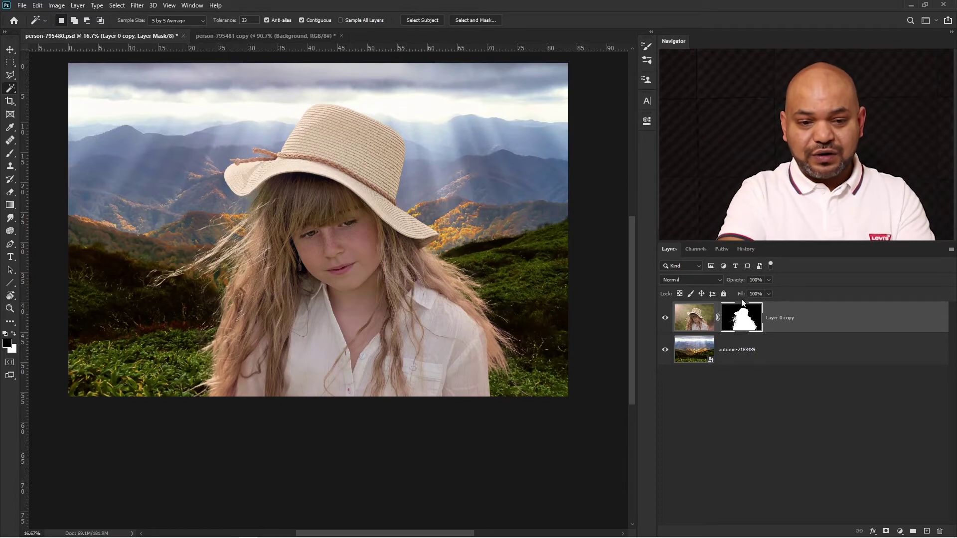
Add a red (#ff0000) solid color fill layer and place it directly beneath the girl's layer
click(902, 531)
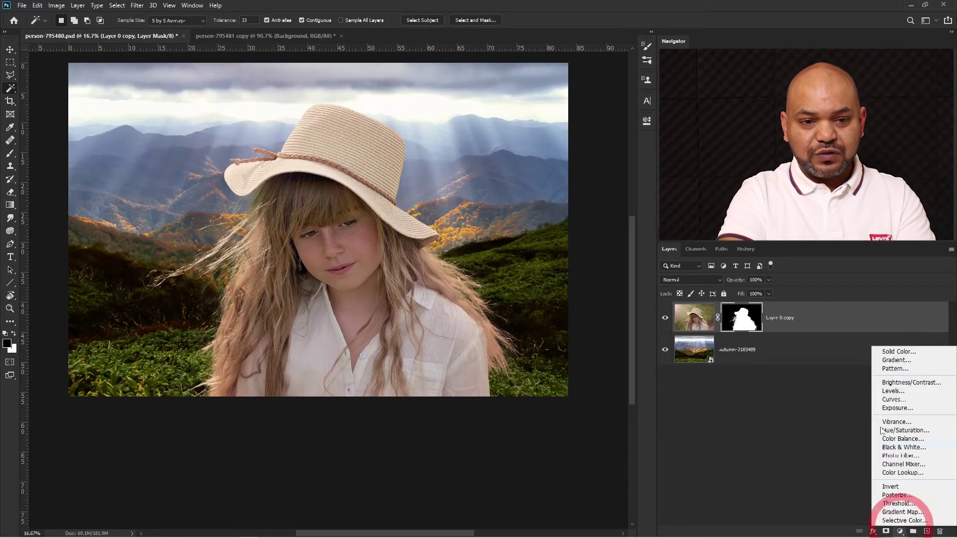
click(890, 349)
click(546, 305)
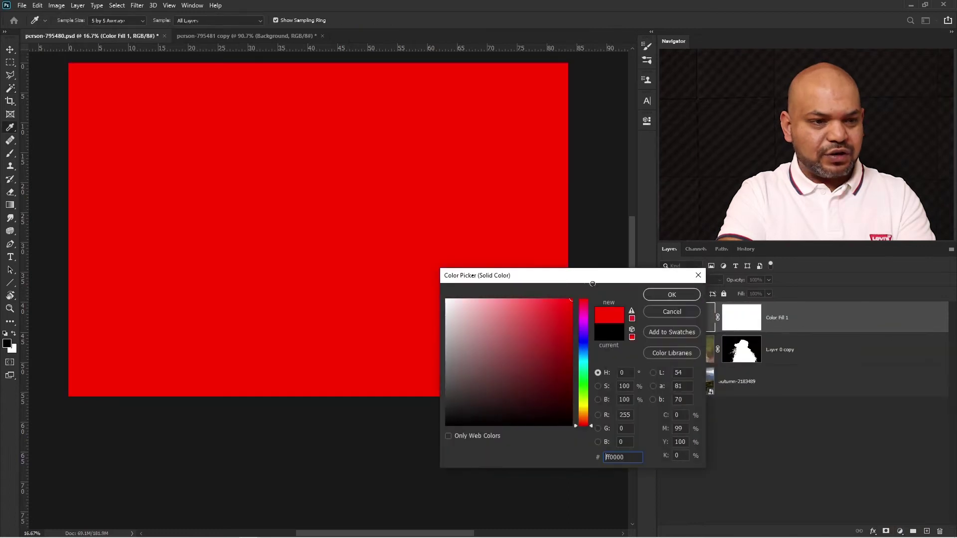
click(669, 295)
key(ctrl+bracketleft)
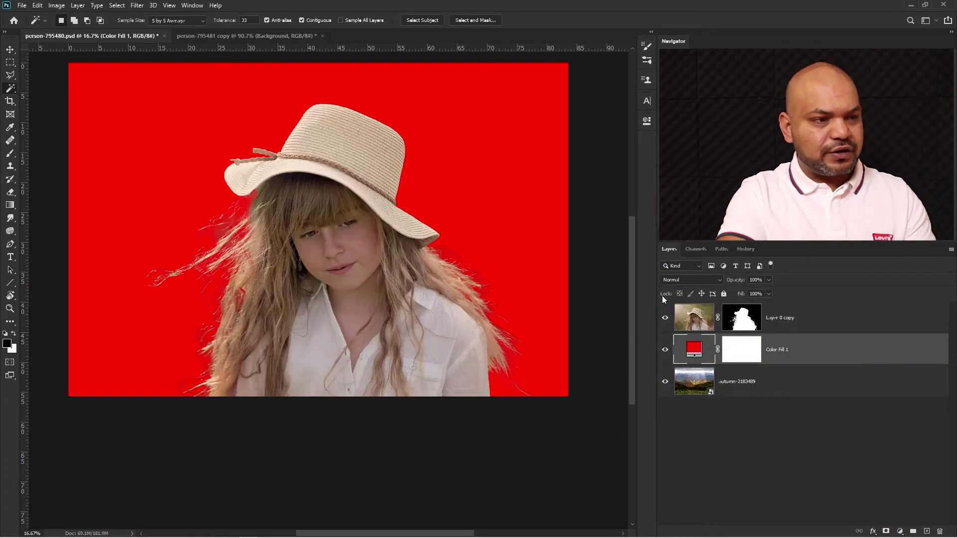
Examine the cutout's hair edges on both sides of the girl against the red fill
scroll(241, 256, up, 1)
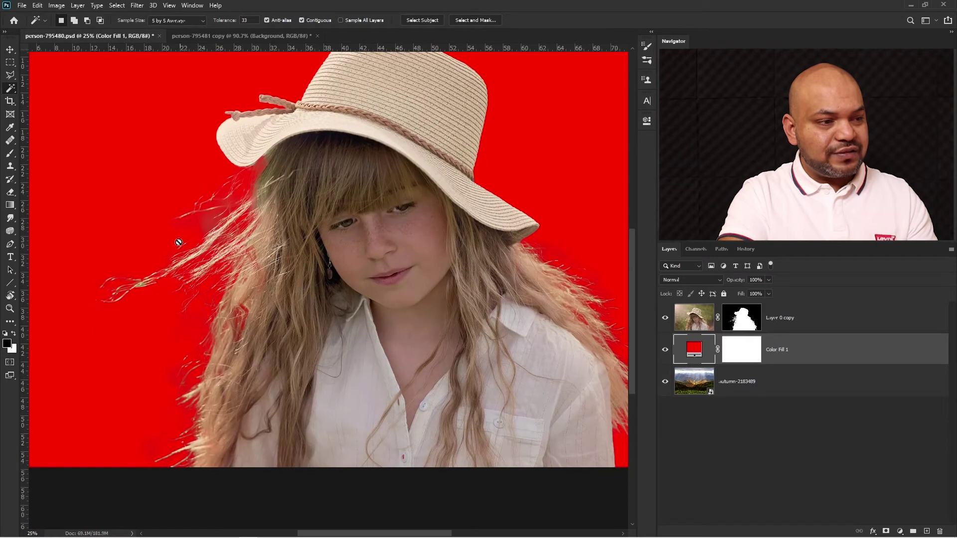
scroll(194, 207, up, 1)
scroll(171, 394, down, 3)
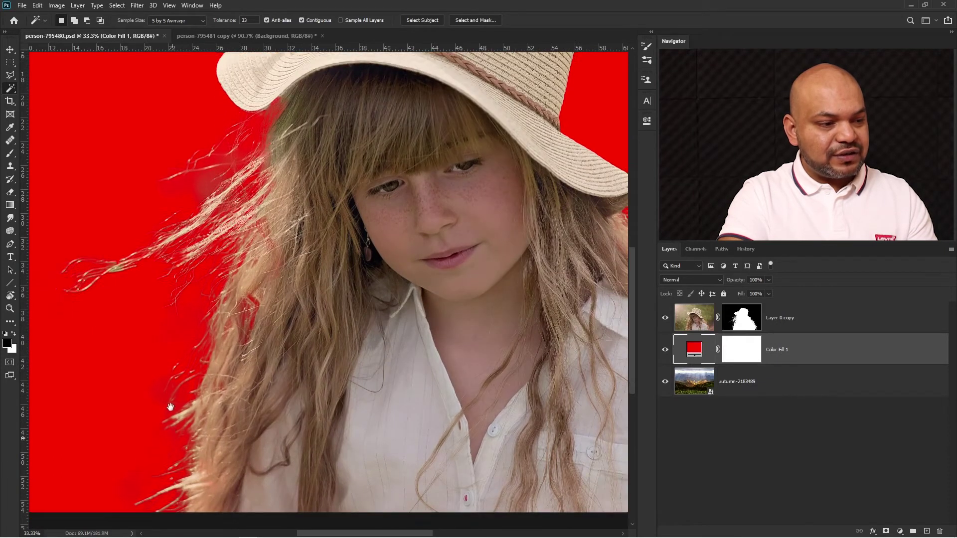
scroll(278, 331, right, 5)
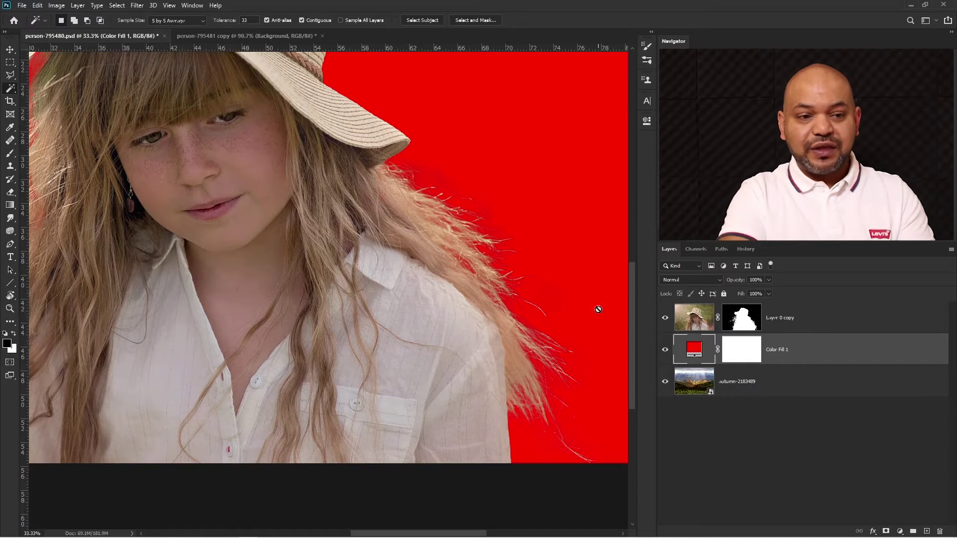
Examine the girl's hair edges over the mountain background with the red fill hidden, ending with the red fill shown again
click(665, 349)
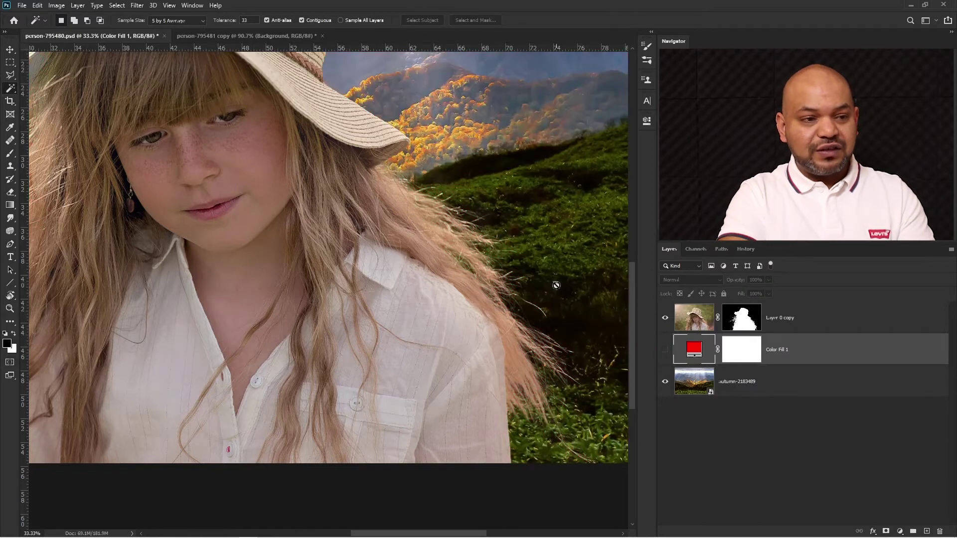
alt+click(448, 270)
drag(375, 283, 503, 331)
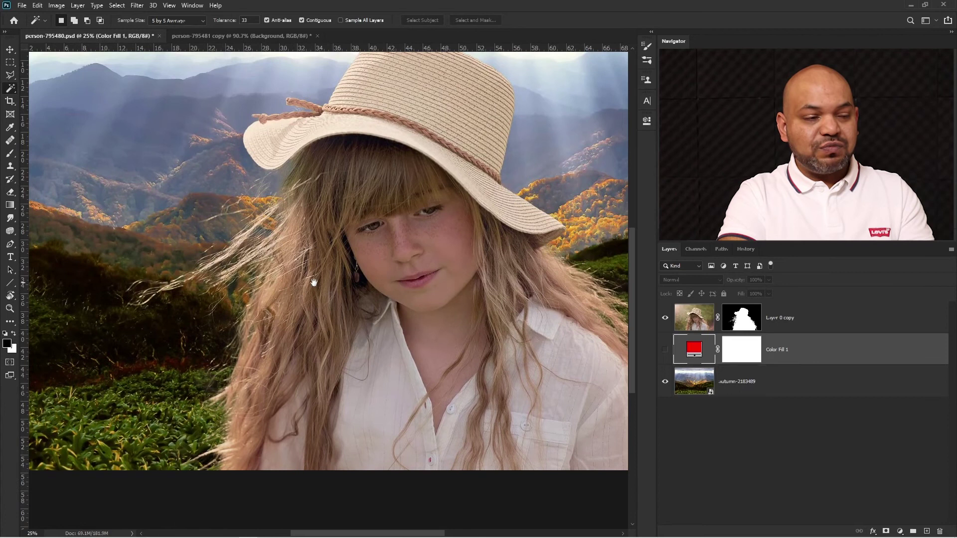
drag(333, 294, 311, 305)
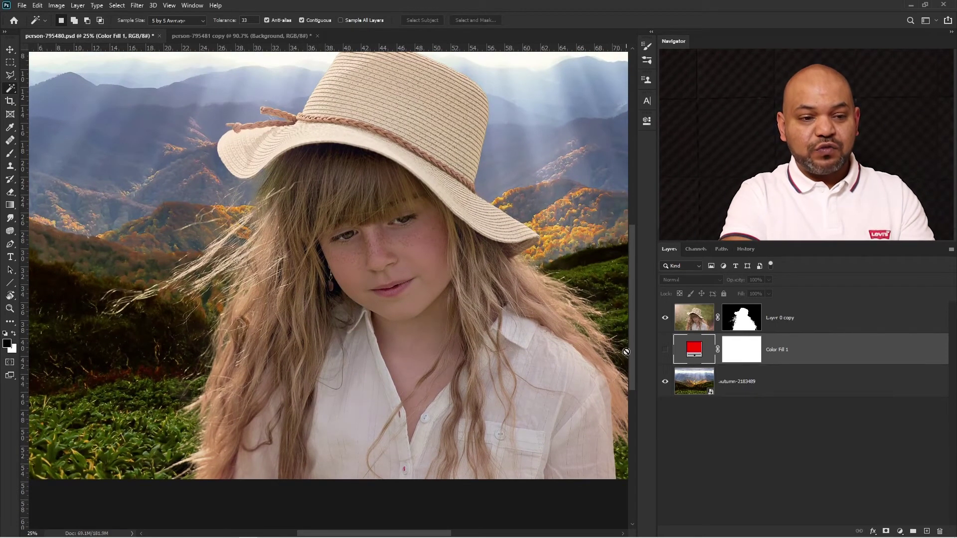
click(665, 350)
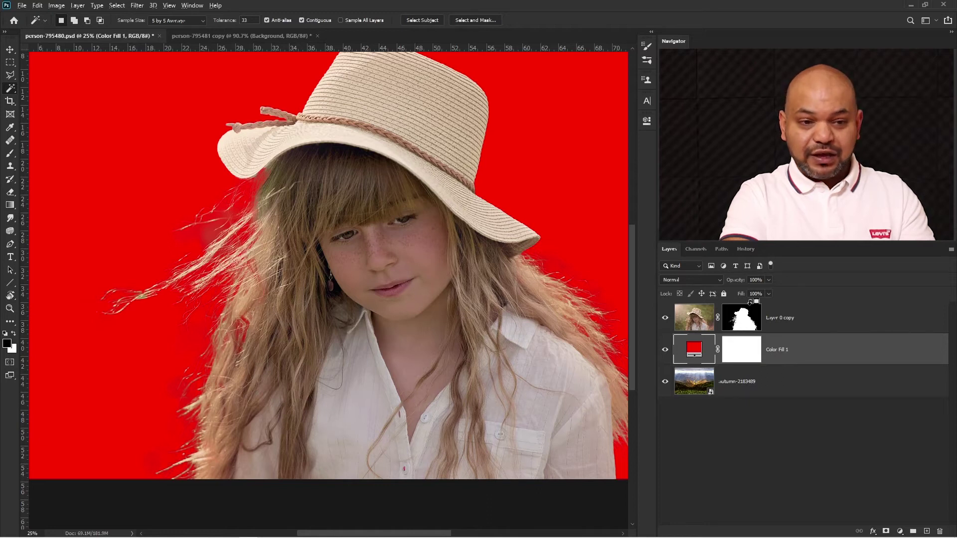
Display the girl's layer mask on its own and choose the Brush tool with the Soft Round brush
alt+click(740, 322)
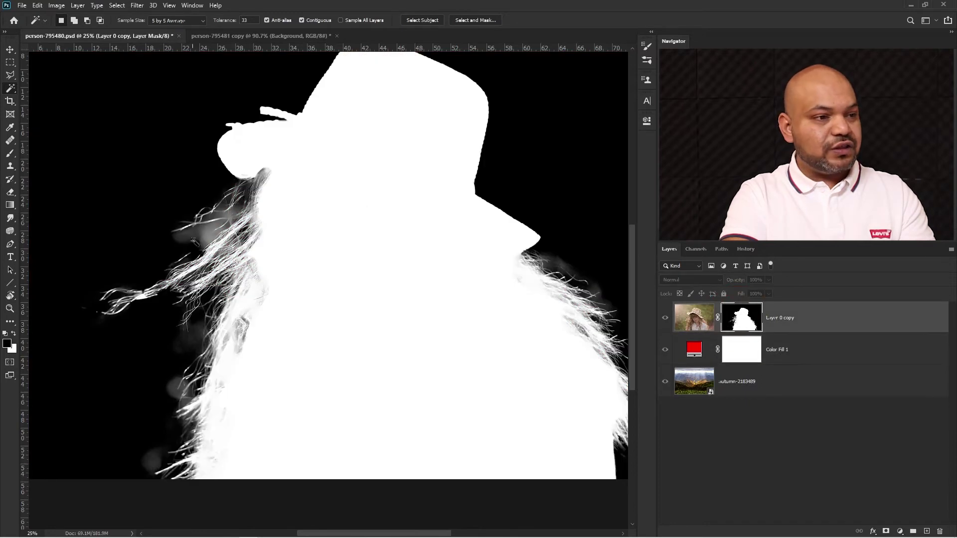
key(ctrl+0)
key(b)
right_click(11, 159)
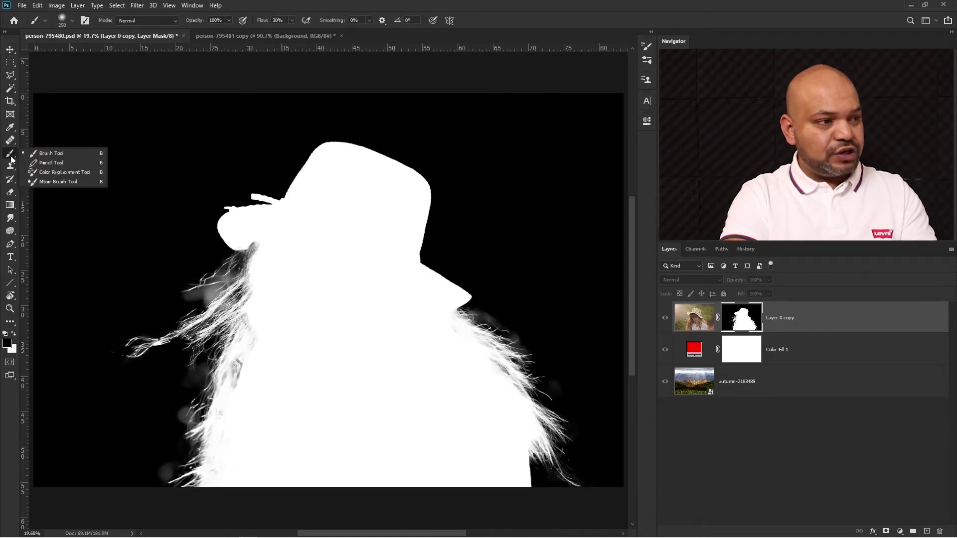
click(37, 154)
click(73, 20)
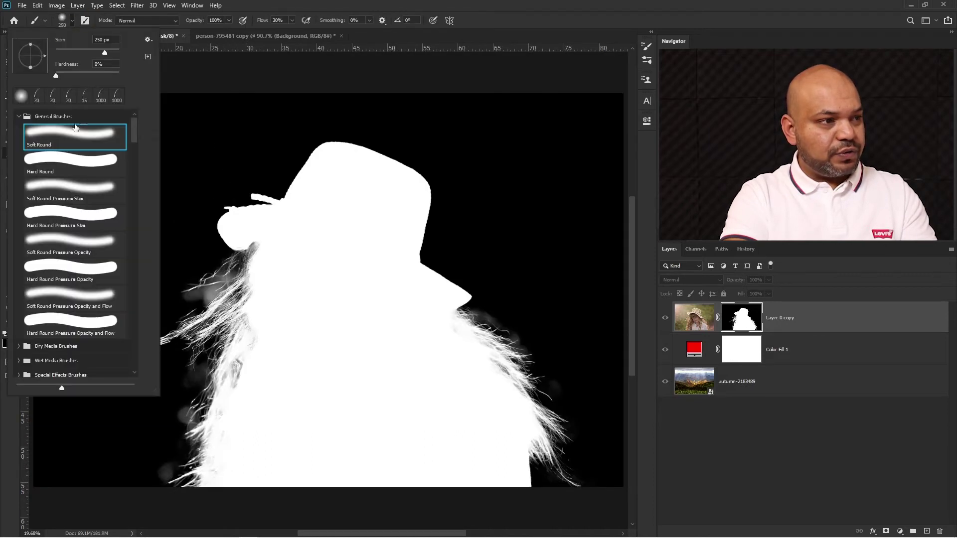
click(63, 142)
click(251, 11)
Set the brush's flow to 20% and its painting mode to Overlay for cleaning the hair edge of the mask
scroll(233, 278, up, 3)
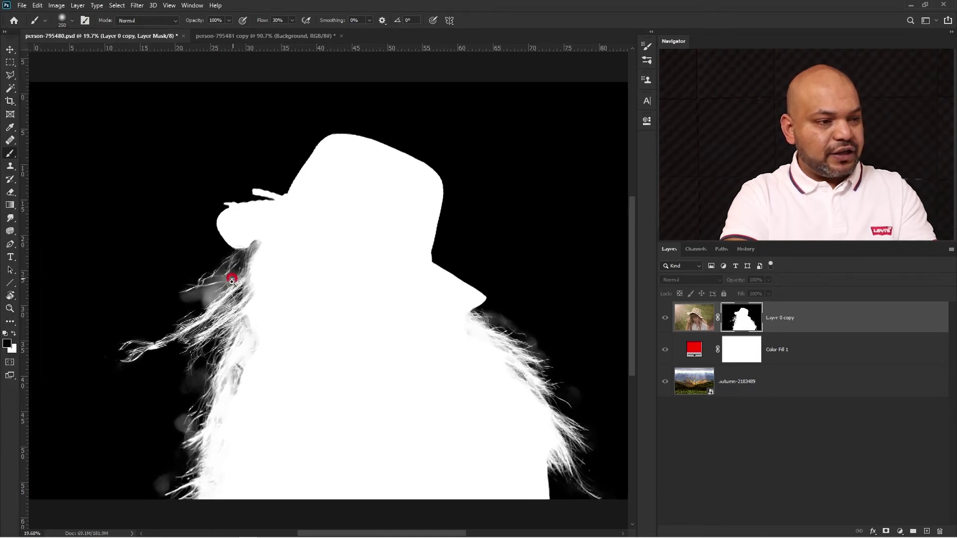
drag(214, 312, 239, 292)
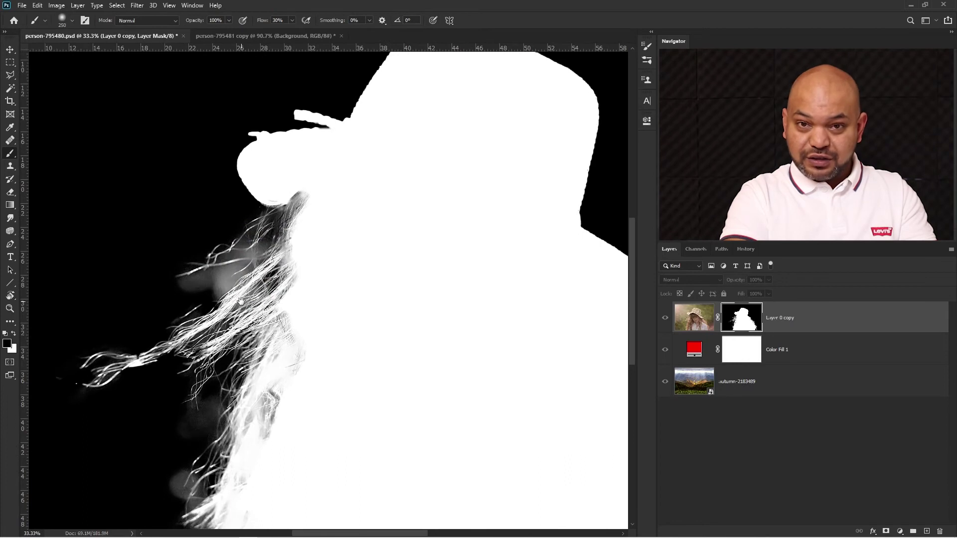
scroll(325, 215, up, 1)
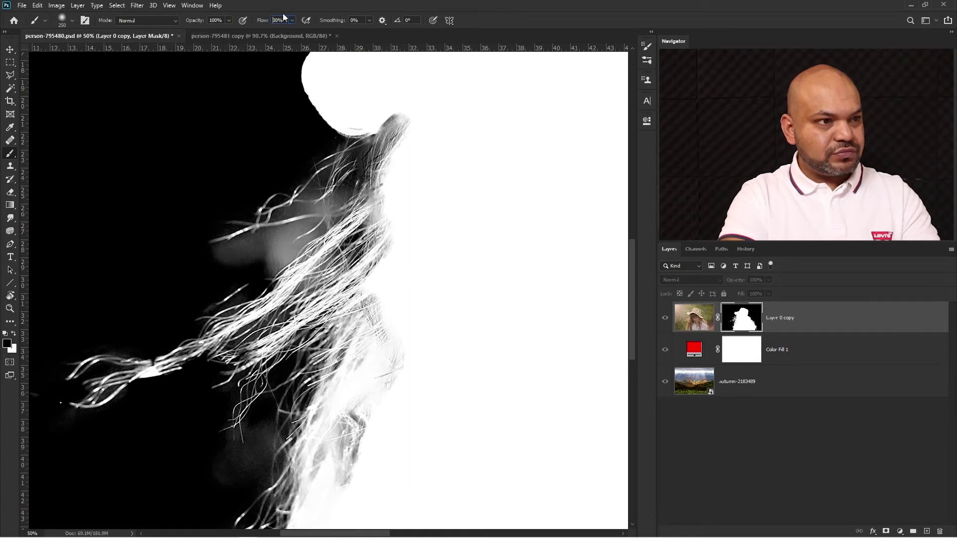
text(20)
key(Return)
mouse_move(236, 257)
mouse_down()
mouse_move(325, 196)
mouse_move(261, 260)
mouse_move(202, 288)
mouse_move(244, 263)
mouse_move(284, 267)
mouse_move(339, 184)
mouse_move(239, 257)
mouse_move(255, 212)
mouse_move(279, 300)
mouse_move(320, 264)
mouse_move(236, 343)
mouse_move(303, 241)
mouse_move(220, 305)
mouse_move(201, 339)
mouse_move(309, 320)
mouse_move(377, 185)
mouse_move(343, 318)
mouse_move(291, 420)
mouse_move(306, 222)
mouse_move(270, 318)
mouse_move(224, 386)
mouse_move(283, 198)
mouse_move(236, 327)
mouse_move(314, 270)
mouse_move(255, 393)
mouse_move(242, 349)
mouse_move(314, 235)
mouse_up()
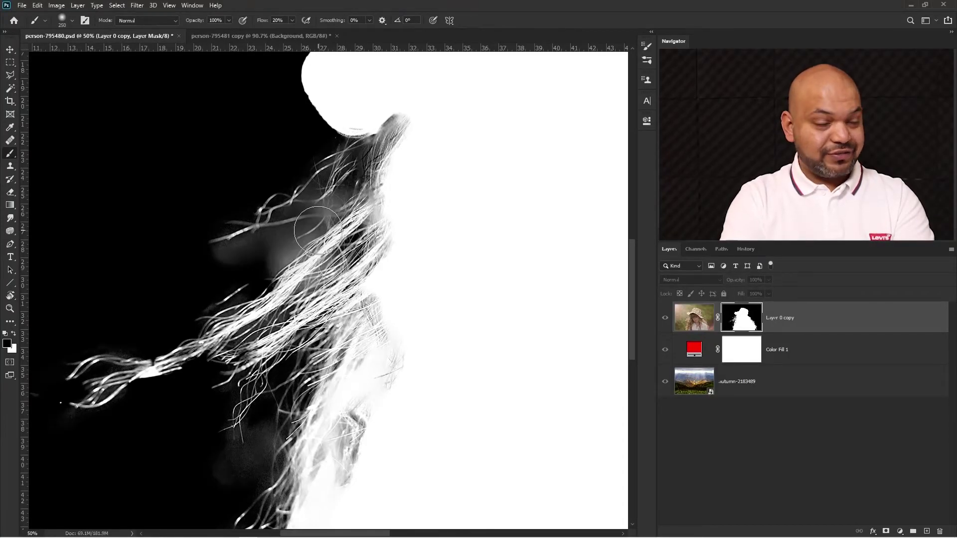
click(149, 22)
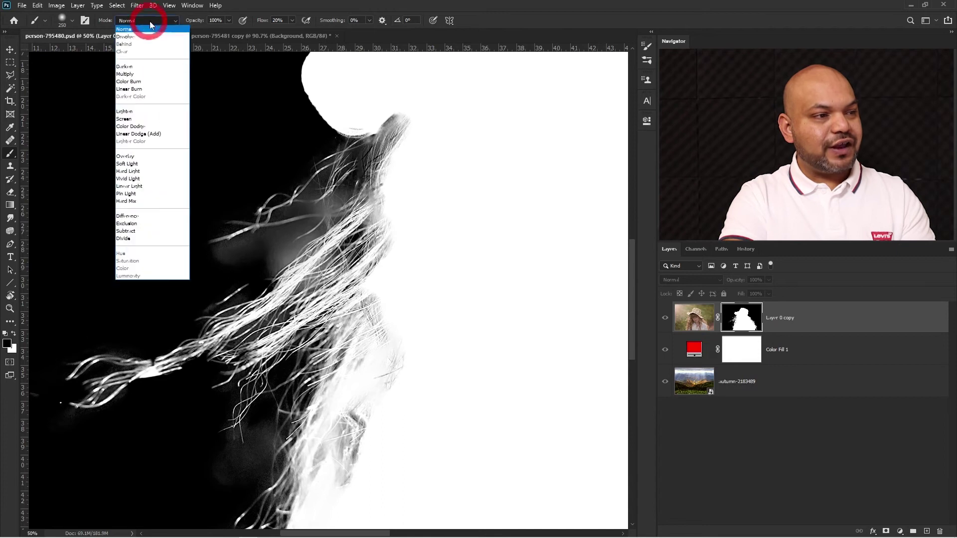
click(134, 156)
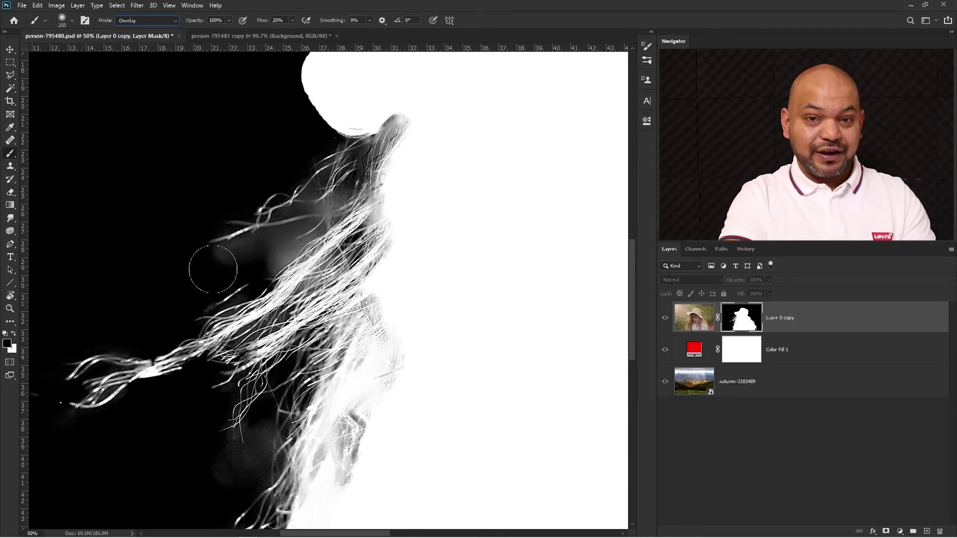
Paint black over the grey haze around the upper flyaway strands beneath the hat brim on the mask's left side
mouse_move(234, 252)
mouse_down()
mouse_move(321, 199)
mouse_move(254, 264)
mouse_move(332, 207)
mouse_move(241, 288)
mouse_move(324, 180)
mouse_move(207, 242)
mouse_up()
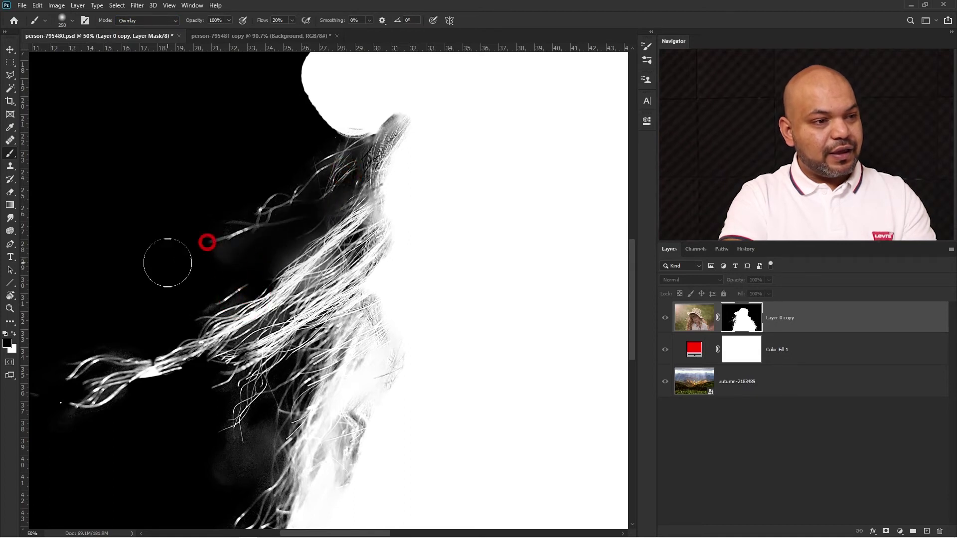
drag(328, 229, 334, 230)
key(ctrl+plus)
drag(281, 304, 394, 213)
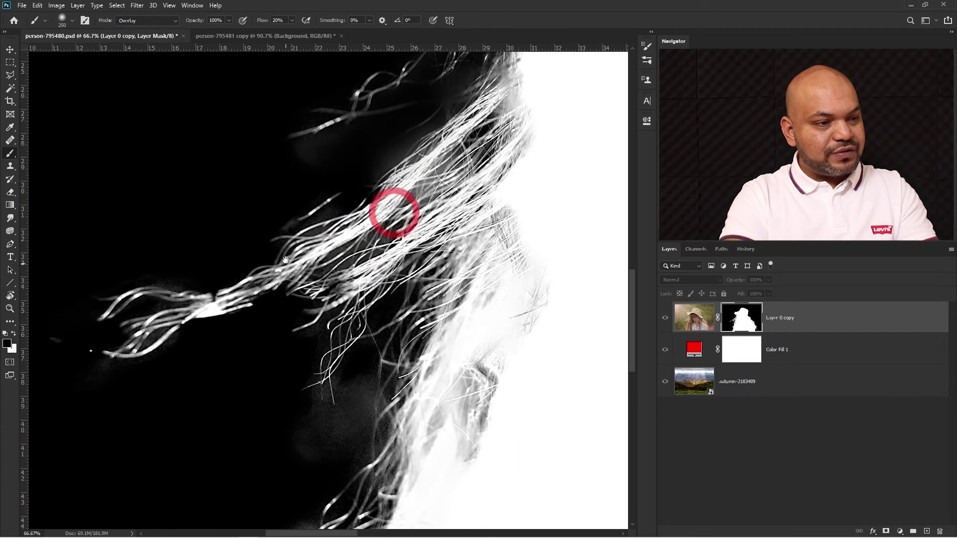
drag(209, 263, 270, 183)
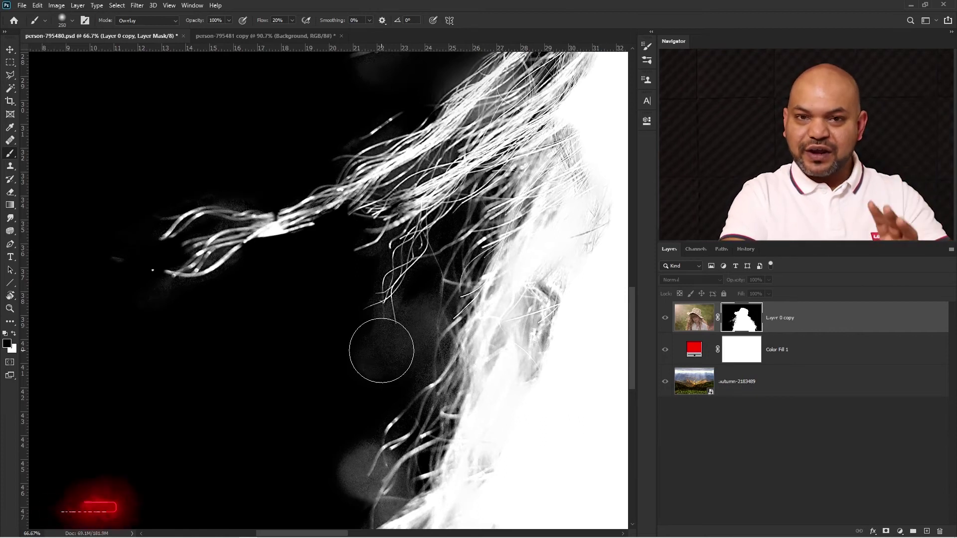
Paint black over the grey patches beside the lower hair on the mask's left side, down to the image's bottom edge
alt+click(385, 325)
drag(387, 324, 358, 304)
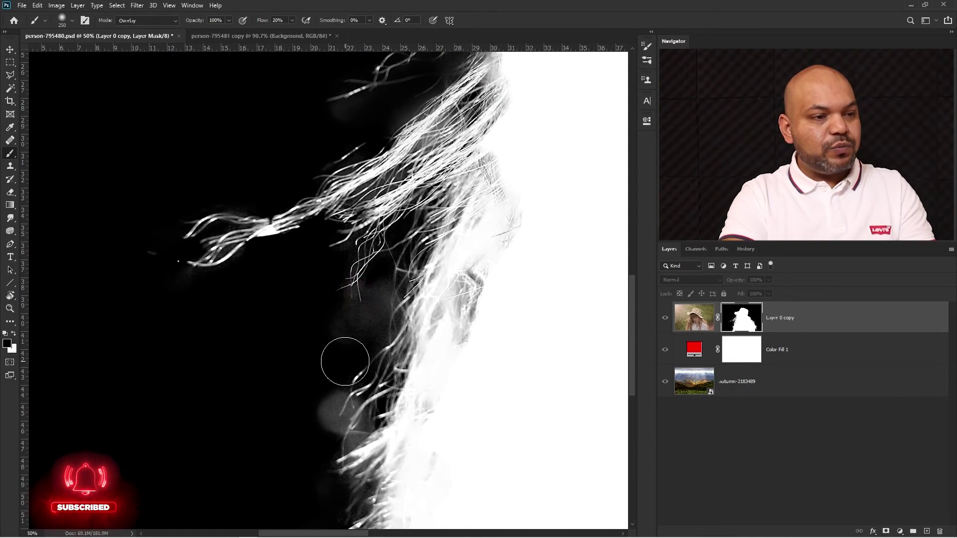
drag(375, 324, 365, 210)
mouse_move(374, 239)
mouse_down()
mouse_move(376, 253)
mouse_move(309, 304)
mouse_move(306, 427)
mouse_move(406, 310)
mouse_move(386, 240)
mouse_move(371, 235)
mouse_move(405, 240)
mouse_move(358, 223)
mouse_up()
click(404, 126)
drag(303, 345, 330, 208)
mouse_move(325, 280)
mouse_down()
mouse_move(301, 284)
mouse_move(252, 359)
mouse_move(268, 366)
mouse_move(256, 393)
mouse_up()
drag(319, 248, 230, 349)
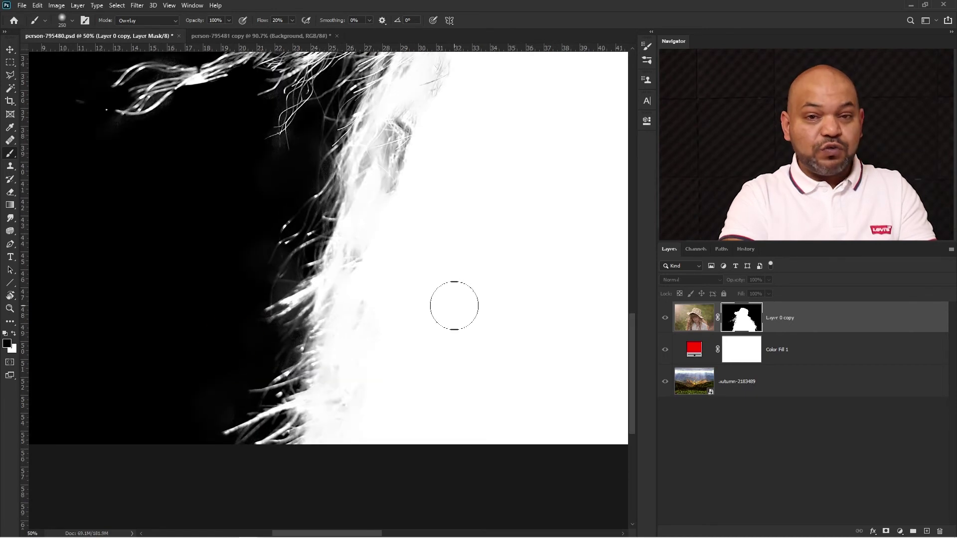
click(487, 280)
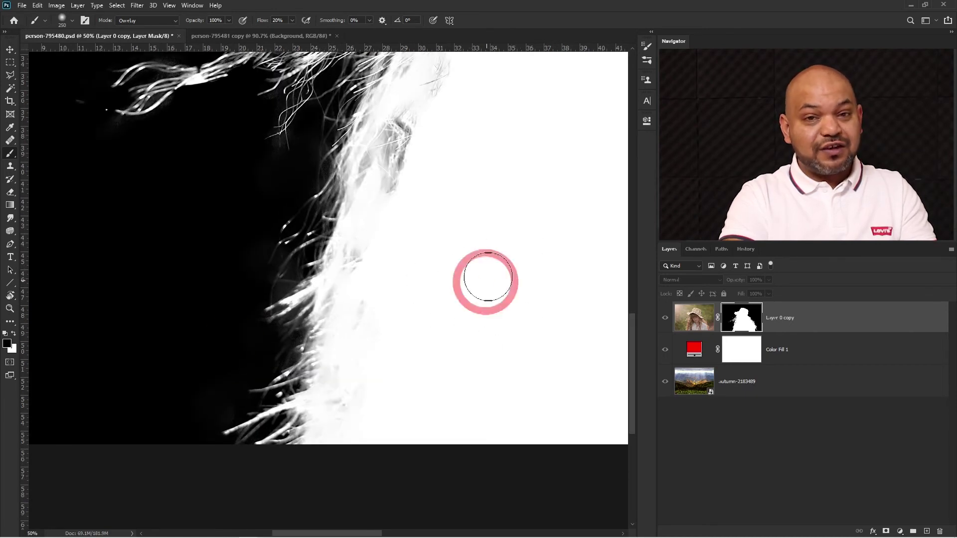
click(487, 306)
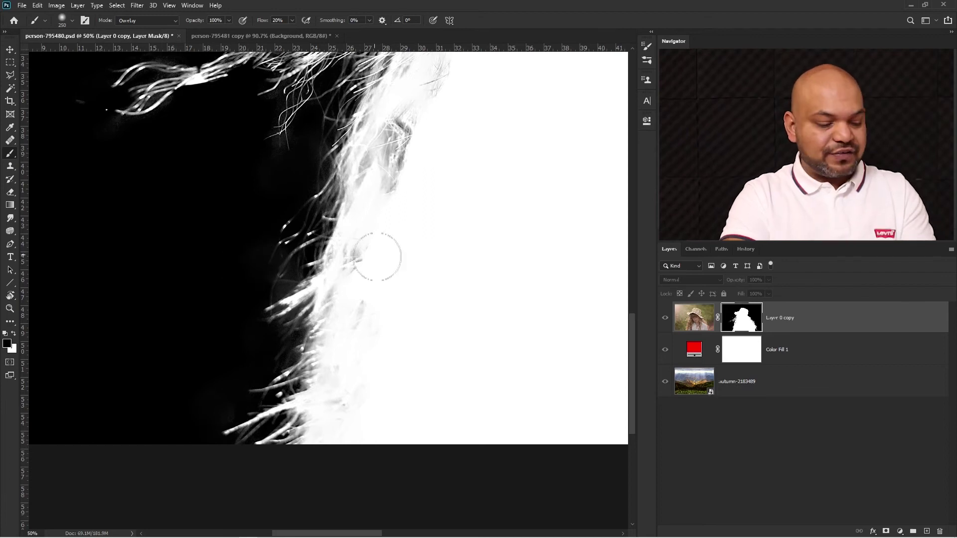
Paint black over the grey haze along the hair on the mask's right side, from the hat brim down to the lowest strands
alt+click(408, 265)
drag(468, 237, 111, 399)
scroll(394, 319, up, 2)
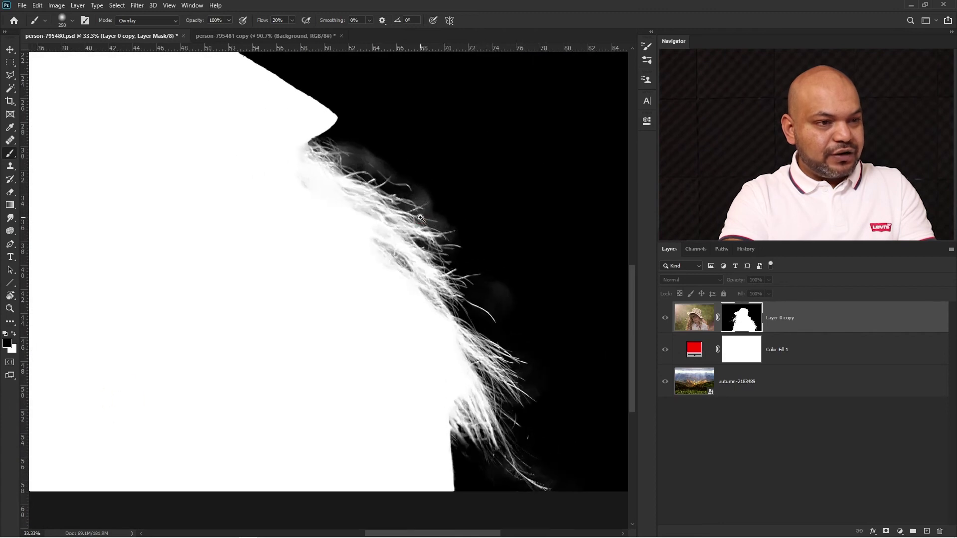
mouse_move(266, 119)
mouse_down()
mouse_move(330, 172)
mouse_move(281, 130)
mouse_move(337, 175)
mouse_move(446, 222)
mouse_move(363, 201)
mouse_move(395, 192)
mouse_up()
mouse_move(477, 305)
mouse_down()
mouse_move(291, 180)
mouse_move(359, 218)
mouse_up()
mouse_move(291, 155)
mouse_down()
mouse_move(469, 254)
mouse_move(421, 275)
mouse_up()
drag(477, 350, 399, 158)
mouse_move(407, 169)
mouse_down()
mouse_move(396, 314)
mouse_move(464, 352)
mouse_move(407, 471)
mouse_move(457, 455)
mouse_move(517, 488)
mouse_up()
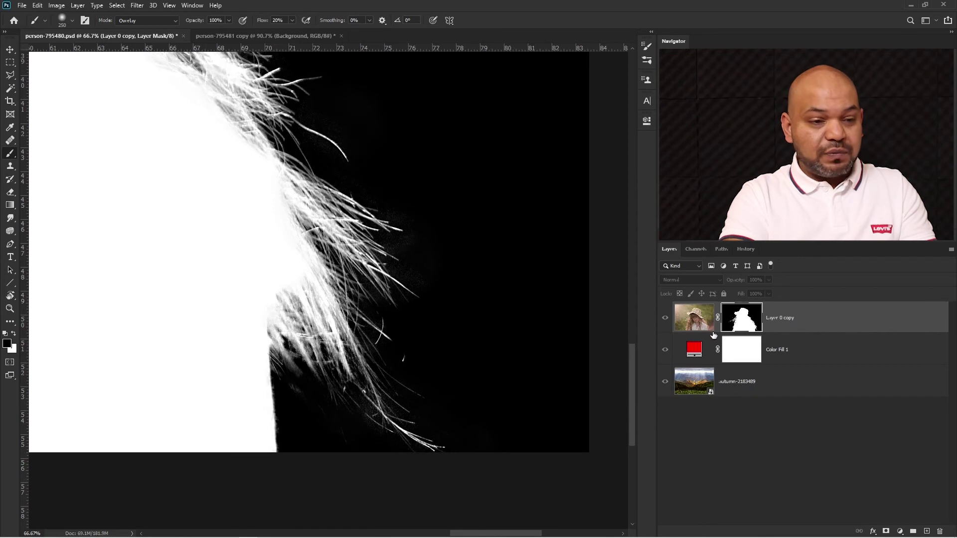
Fit the image in view, switch from the mask display back to the composite and hide the red fill layer
key(ctrl+0)
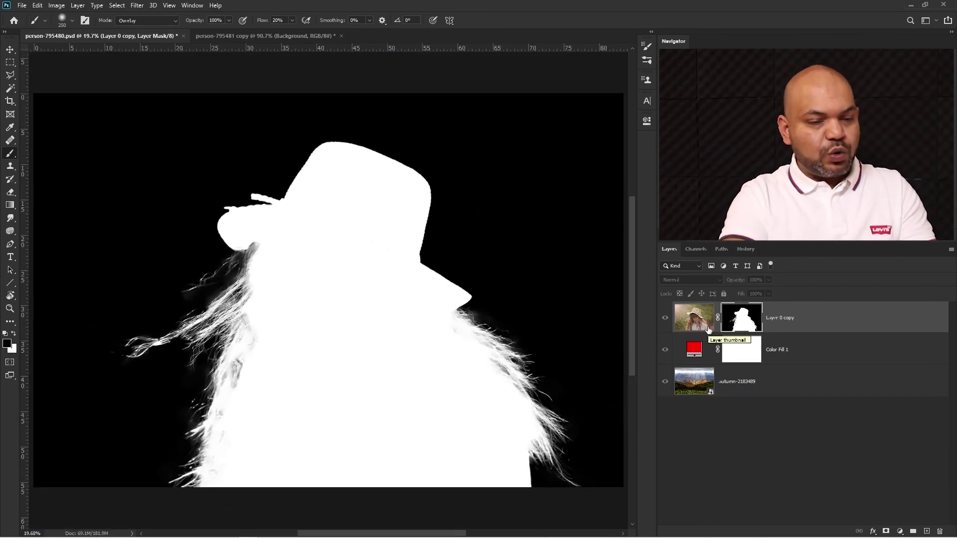
alt+click(744, 325)
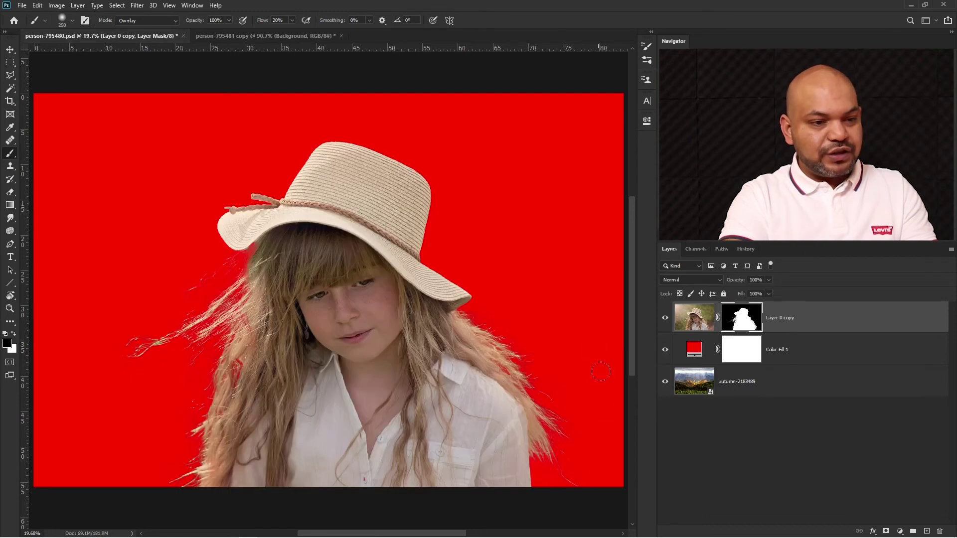
click(666, 352)
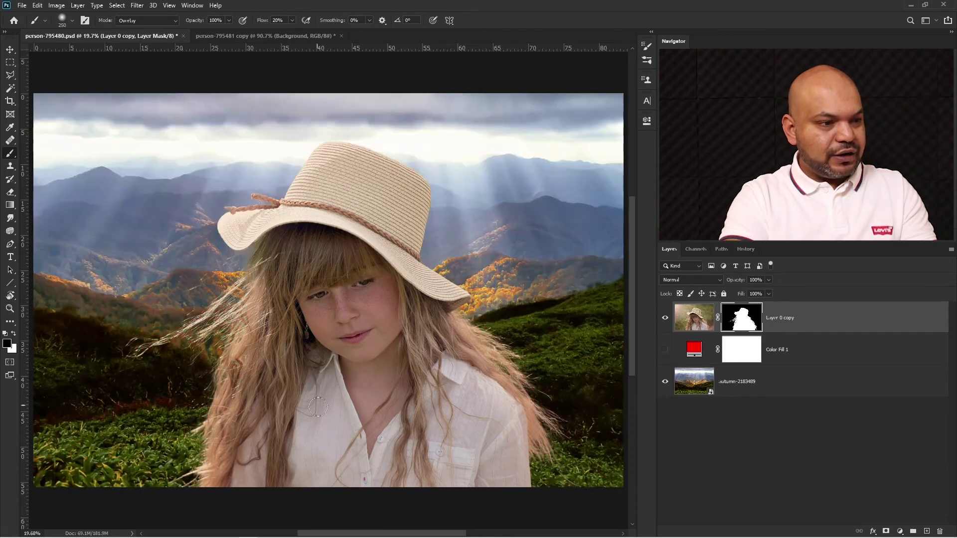